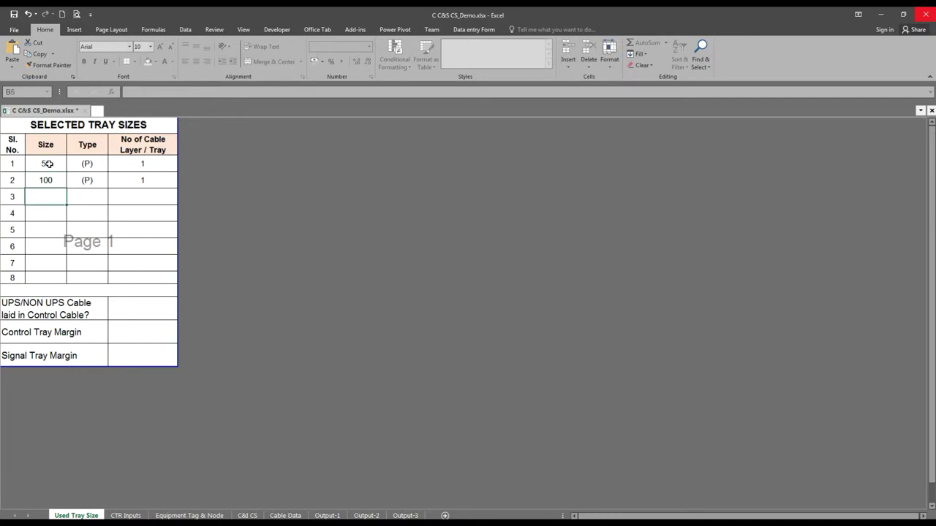
- Complete tray row 3 with size 150, type (L) and 2 cable layers per tray
key("Tab")
type("(L)")
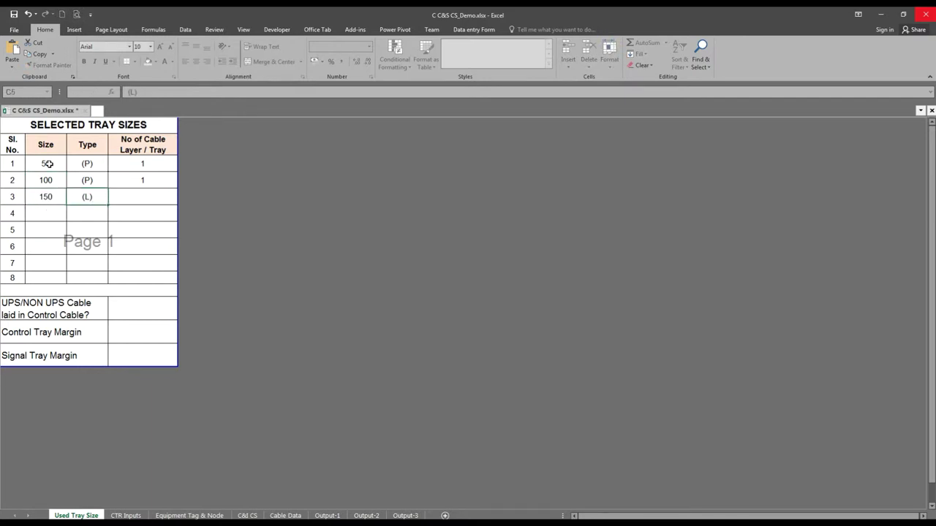
key("Tab")
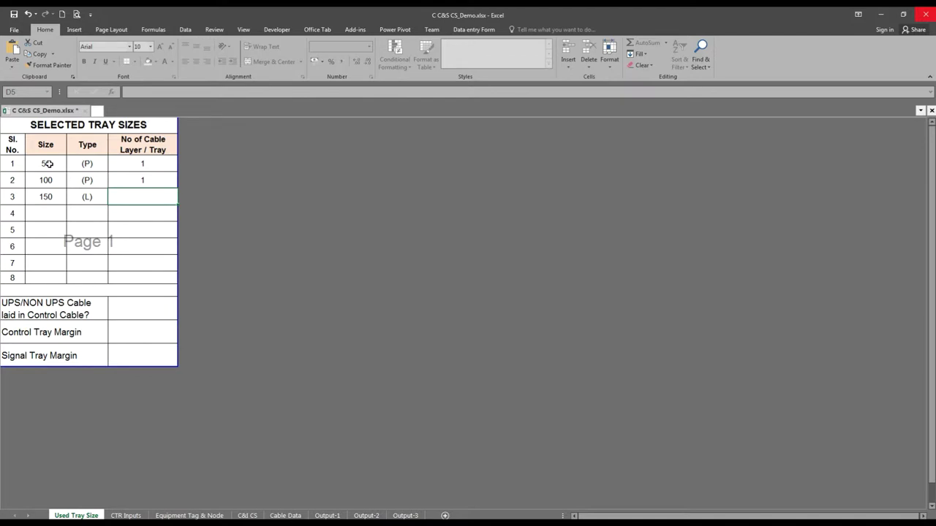
type("2")
key("Return")
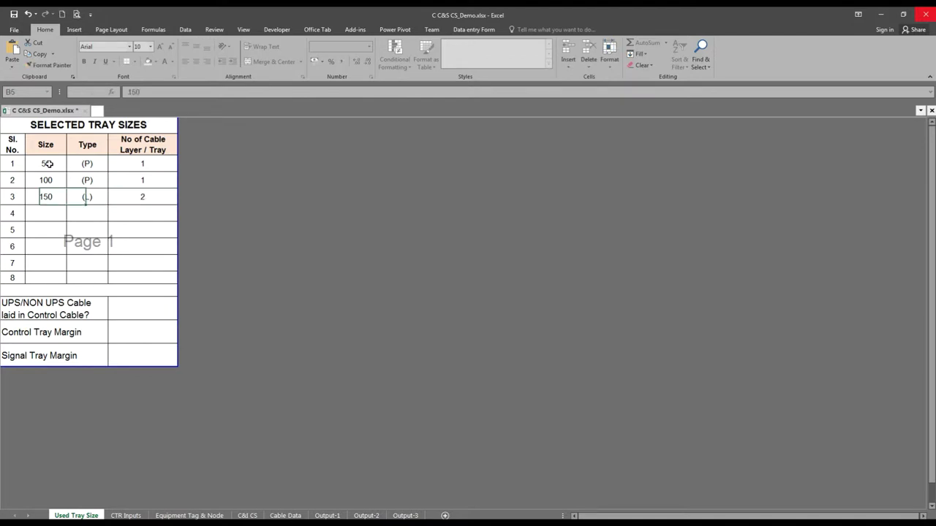
- Fill tray row 4 with size 300, type (L) and 2 cable layers per tray
type("300")
key("Tab")
type("(L)")
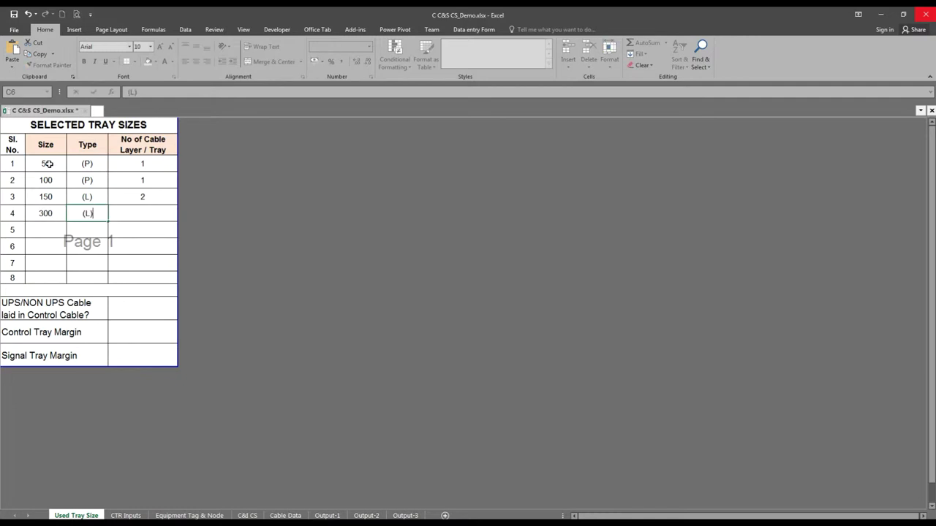
key("Tab")
type("2")
key("Return")
- Fill tray row 5 with size 450, type (L) and 2 cable layers per tray
type("450")
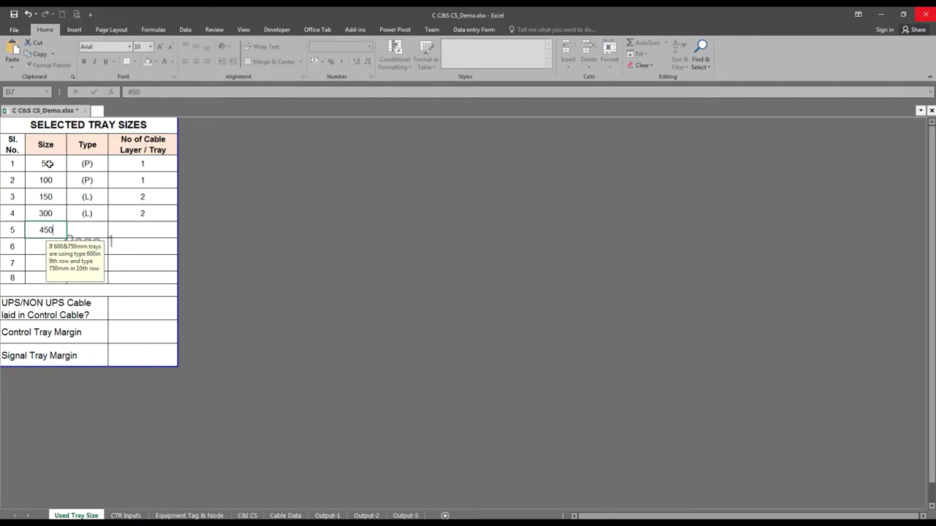
key("Tab")
type("(L)")
key("Tab")
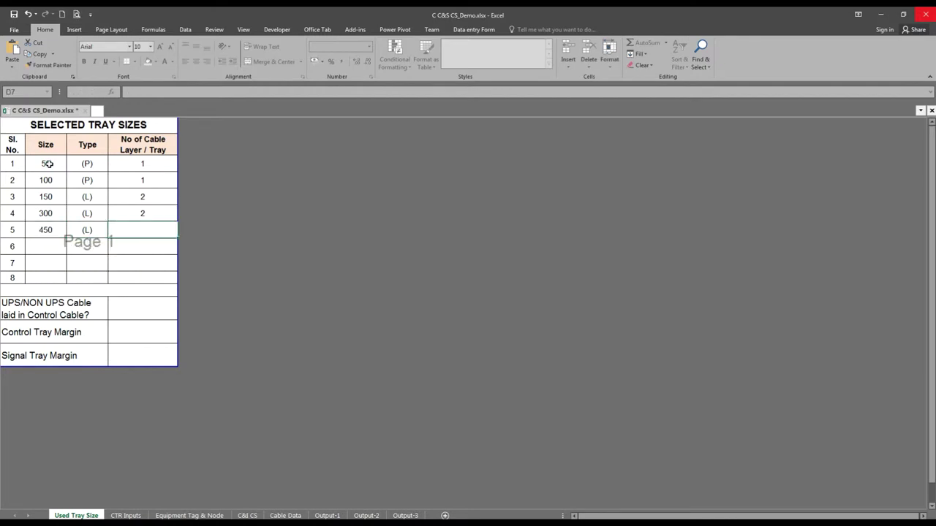
type("2")
key("Return")
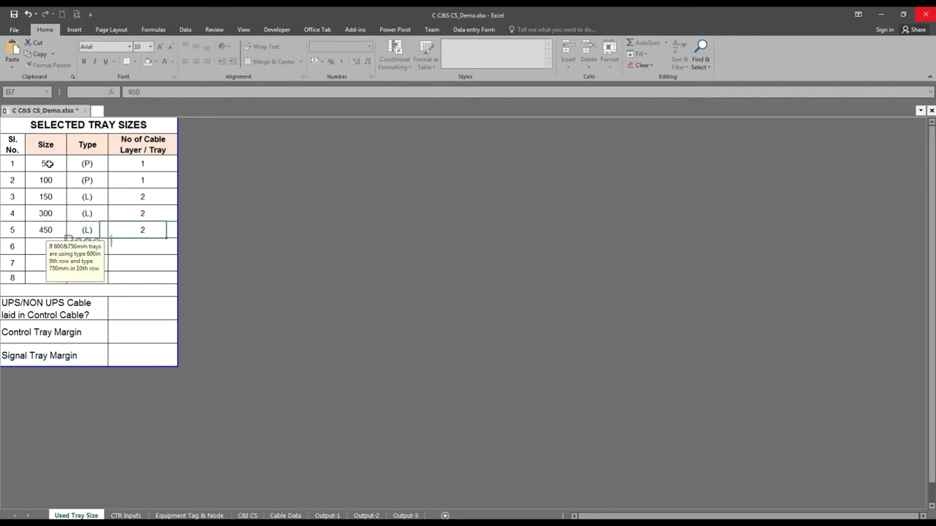
- Leave rows 6 and 7 empty and fill tray row 8 with size 600, type (L) and 2 cable layers
key("Return")
key("Return")
type("600")
key("Tab")
type("(L)")
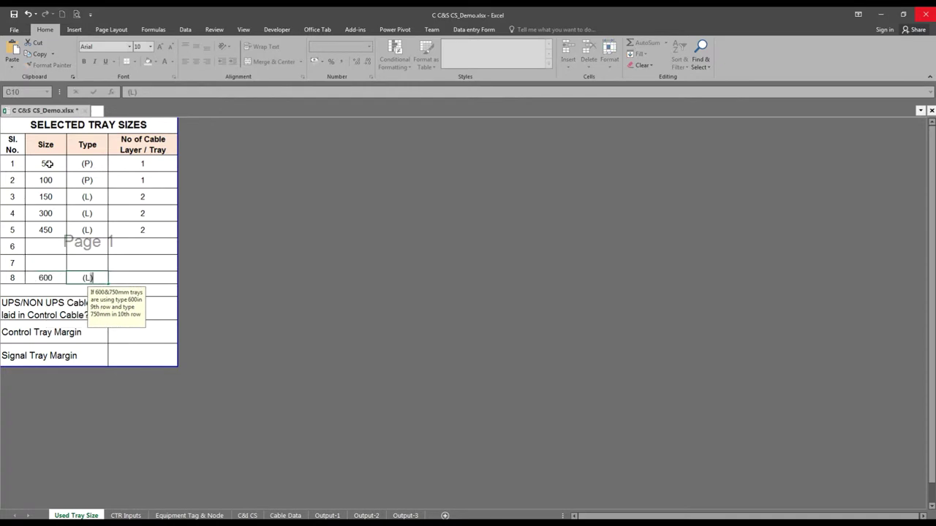
key("Tab")
type("2")
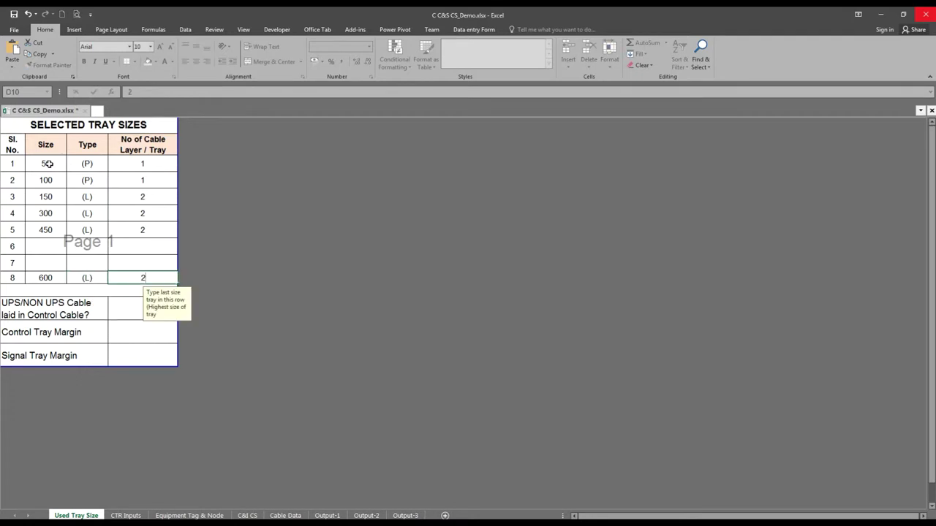
key("Return")
key("Return")
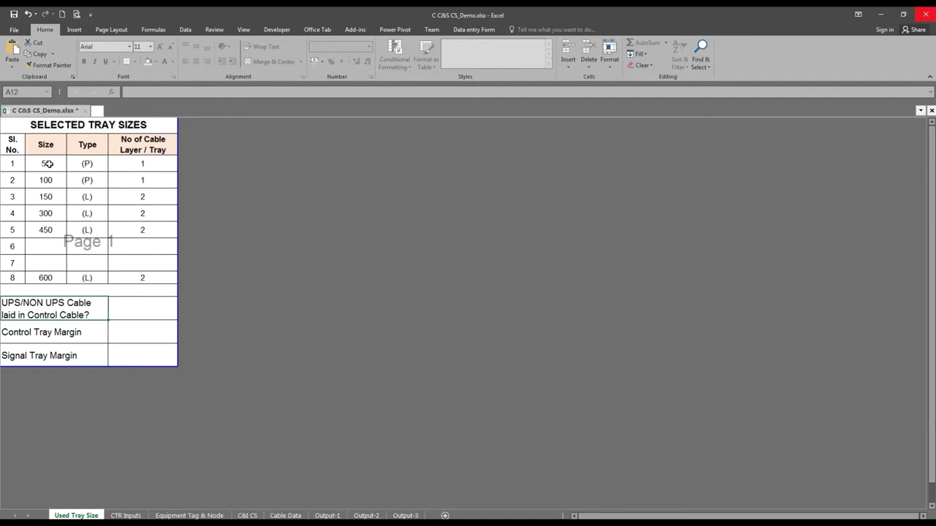
- Answer Y for UPS/NON UPS cable laid in control cable and set the control and signal tray margins to 15%
left_click(139, 307)
type("Y")
left_click(137, 323)
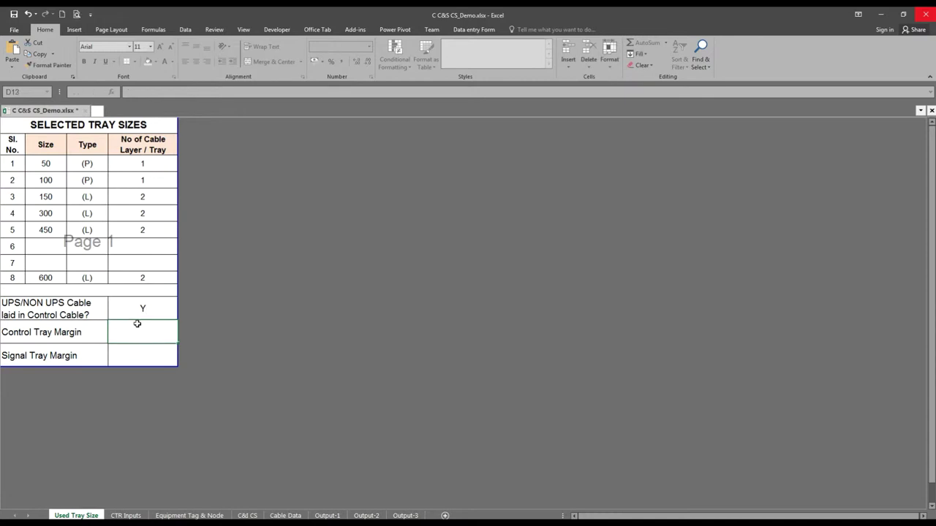
type("2")
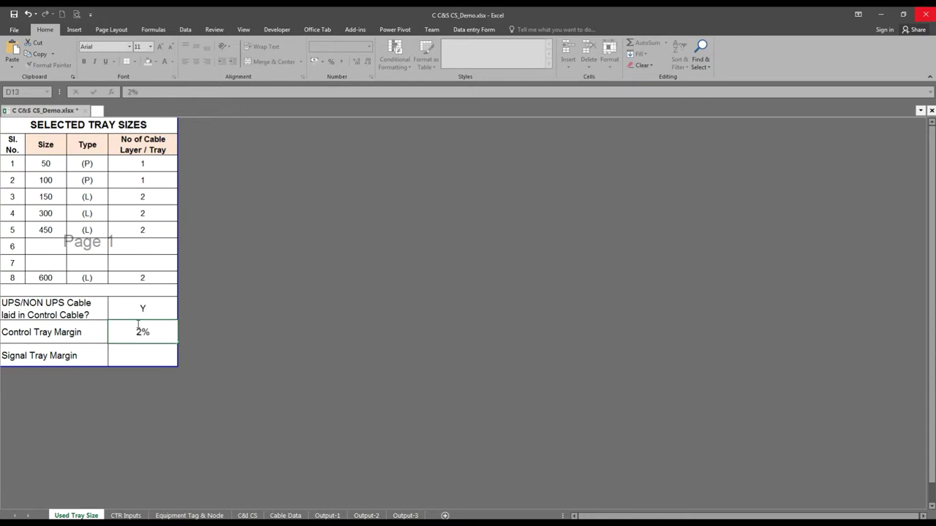
key("BackSpace")
type("15")
key("Return")
type("15")
left_click(137, 324)
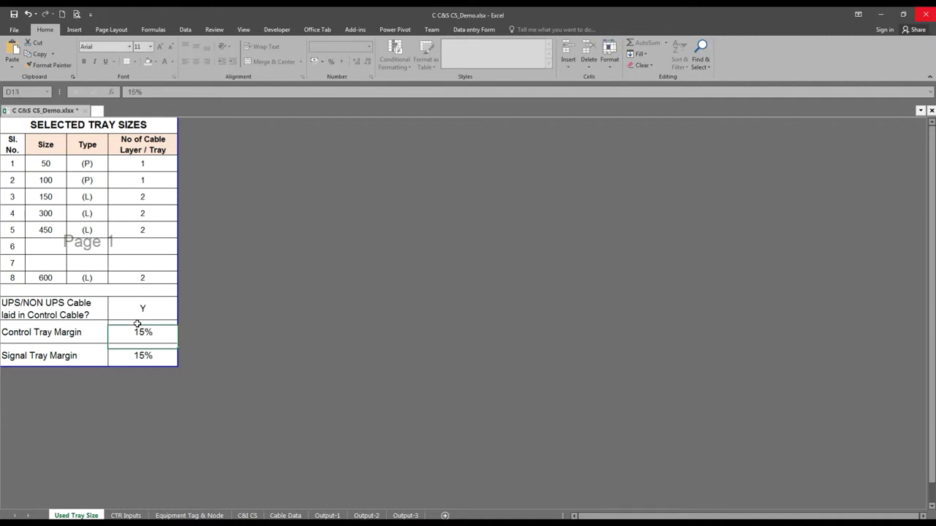
- Paste the copied route data into the CTR Inputs sheet, starting at the first Area name cell
left_click(126, 516)
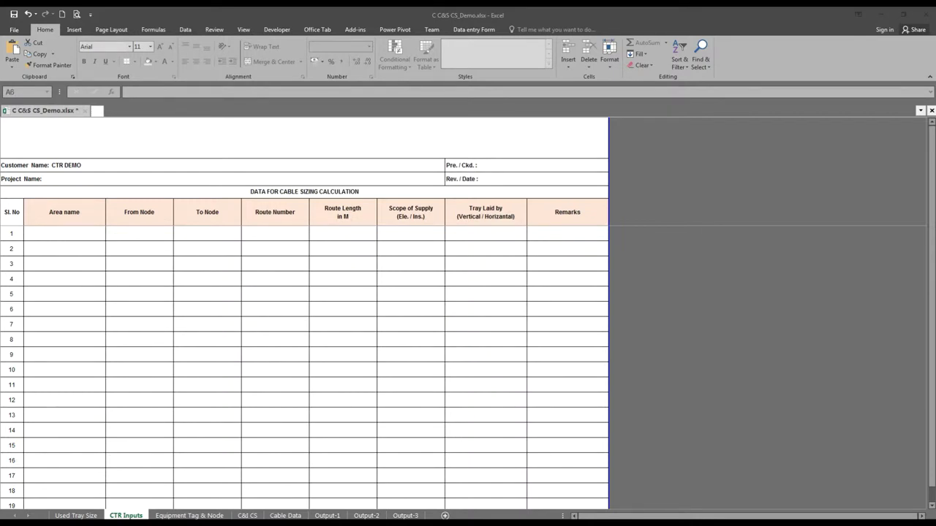
left_click(87, 232)
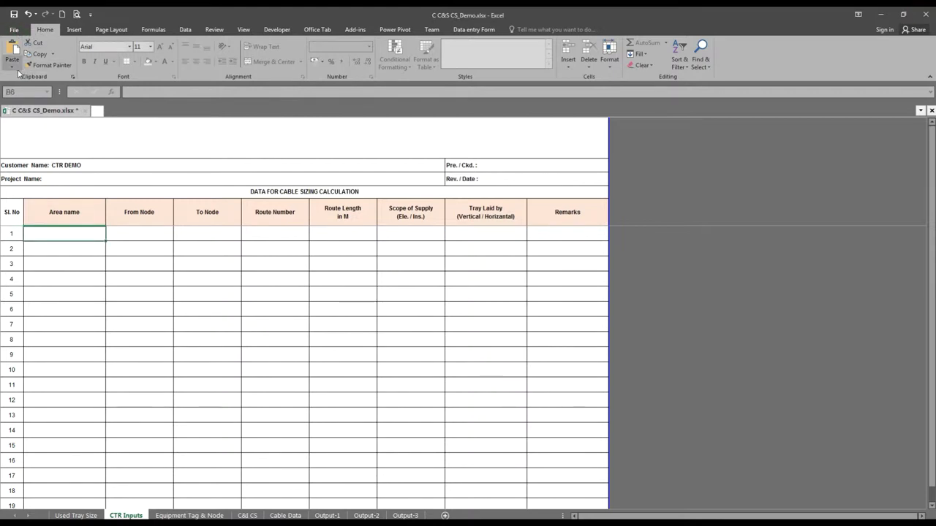
left_click(14, 68)
left_click(40, 92)
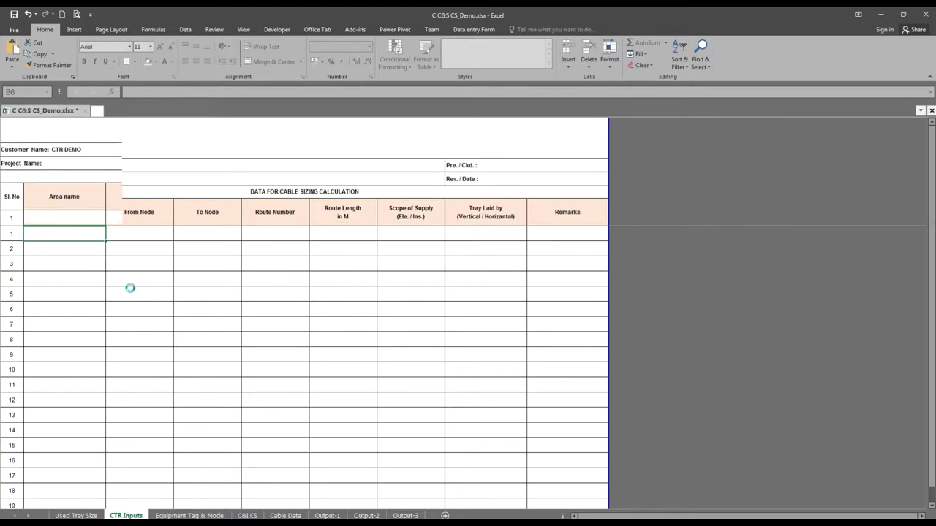
key("Left")
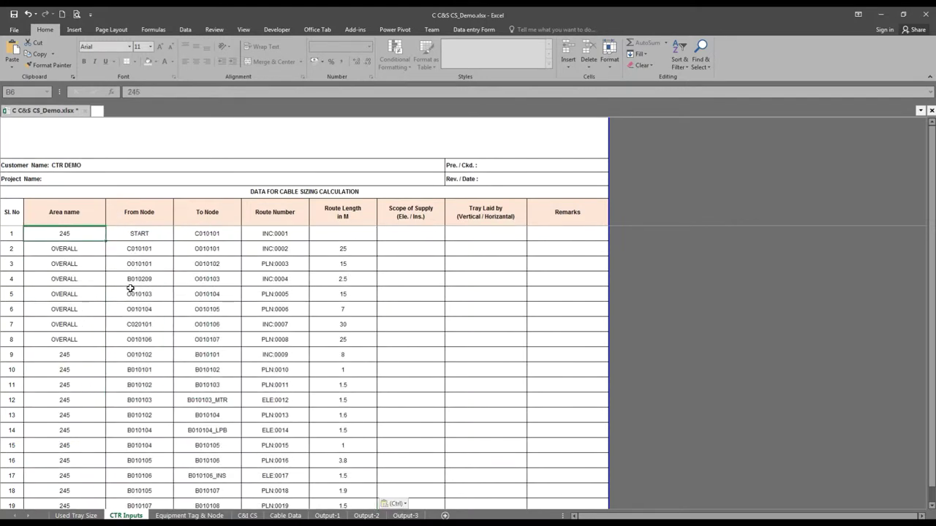
key("Right")
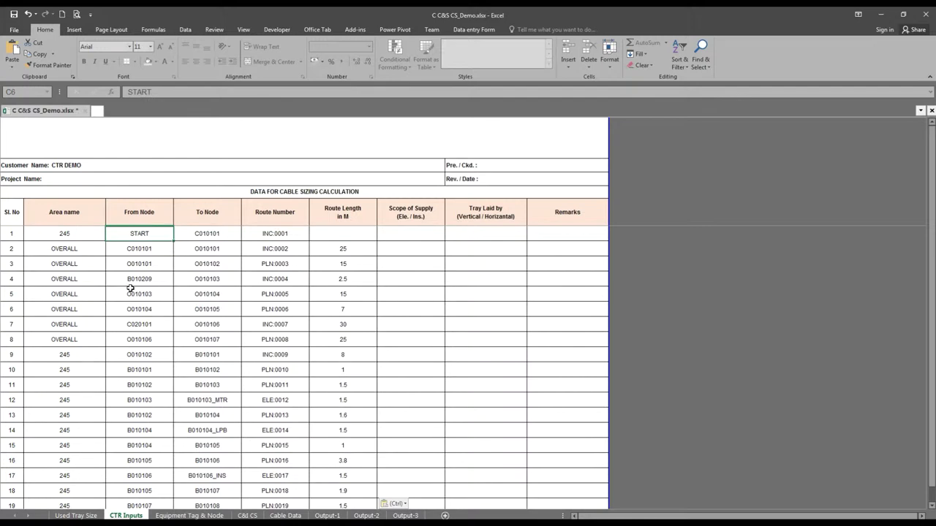
- Paste the copied equipment tags and nodes into the Equipment Tag & Node sheet from the first empty row
key("ctrl+Page_Down")
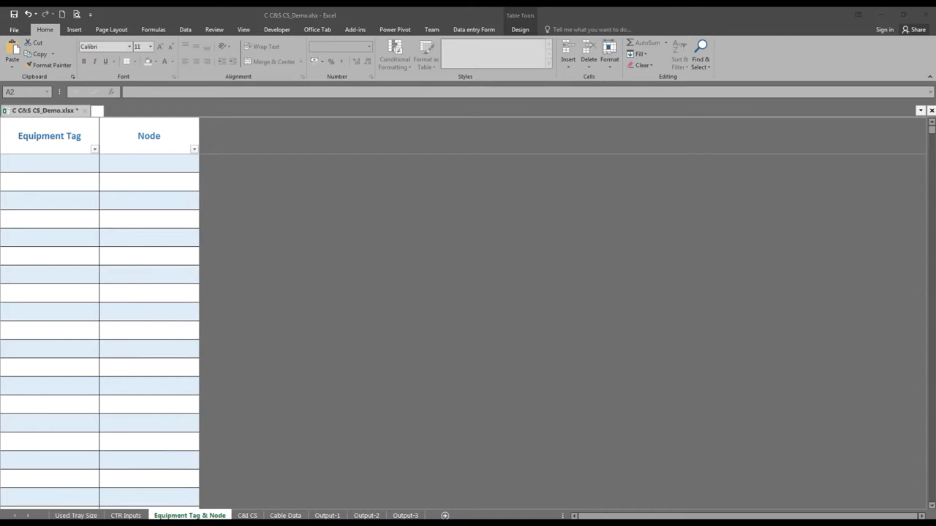
left_click(54, 162)
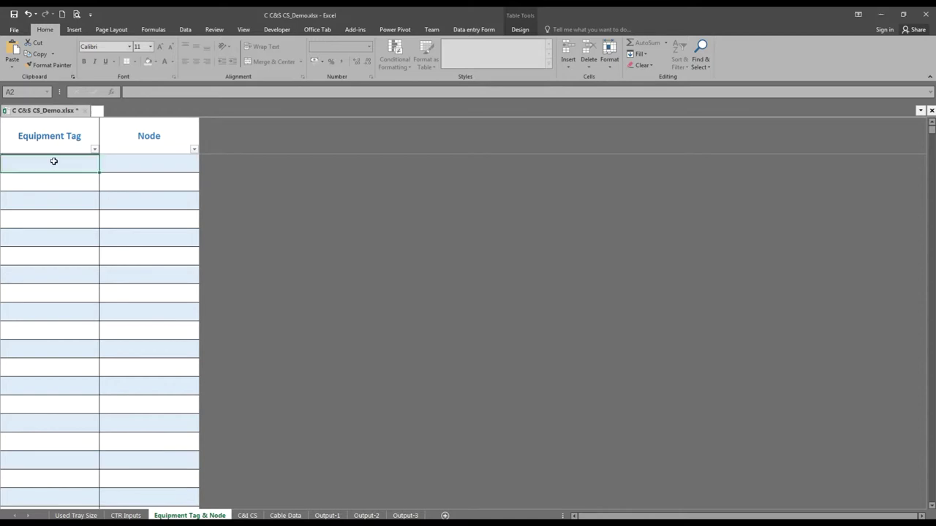
left_click(13, 66)
left_click(26, 88)
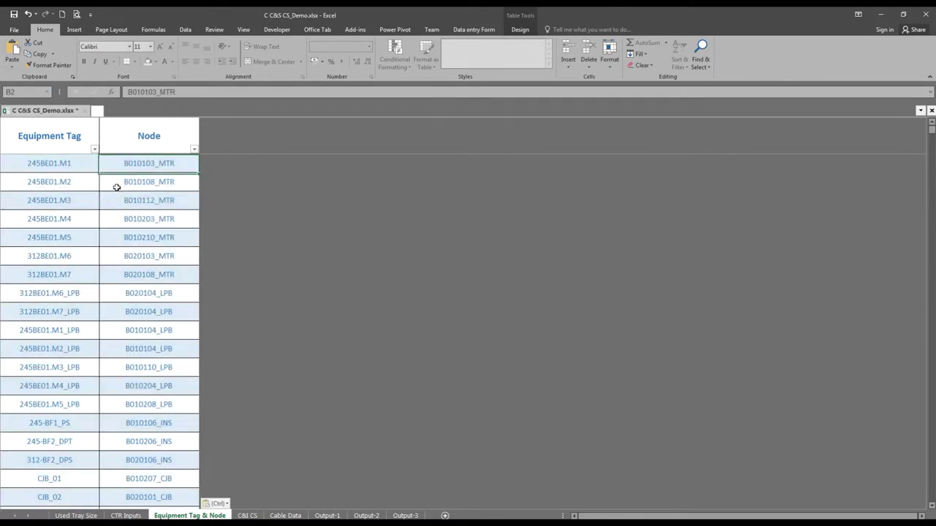
- Paste the copied equipment tags and from-tag numbers into the C&I CS sheet, starting at cell B6
key("ctrl+Page_Down")
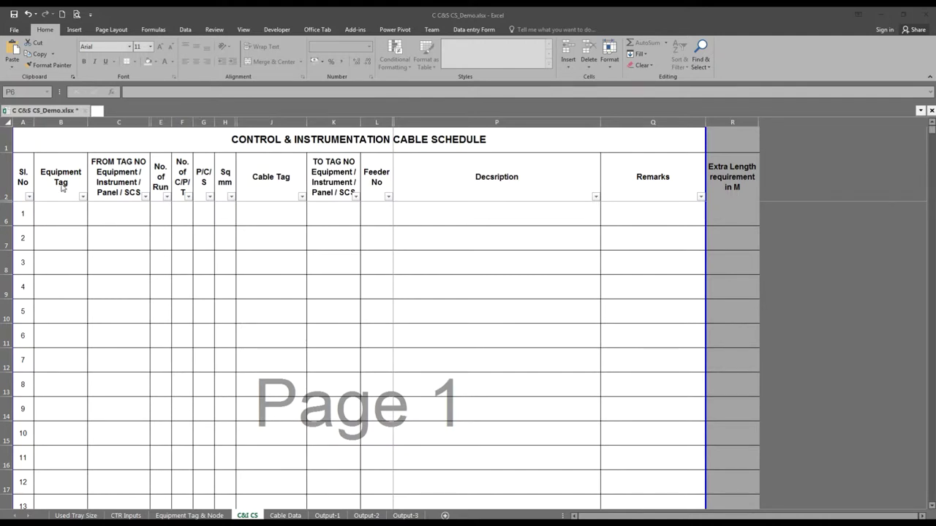
left_click(46, 217)
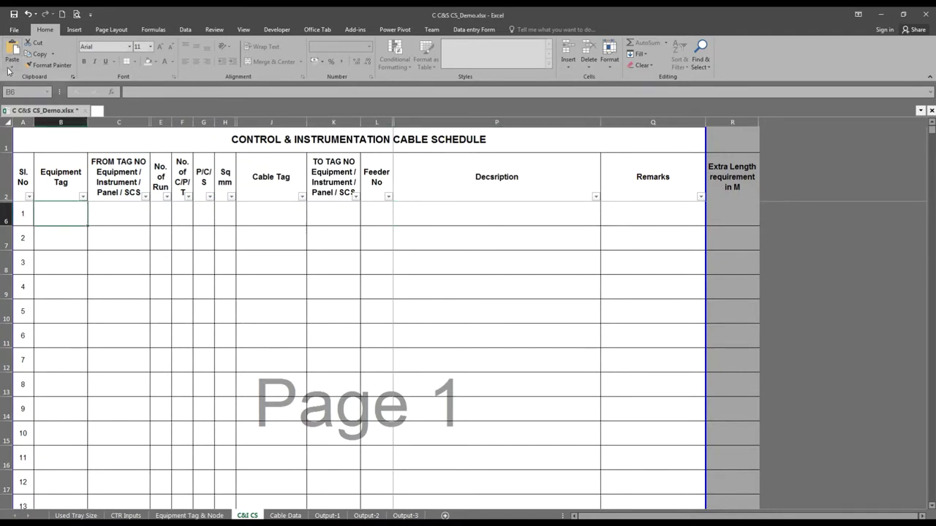
left_click(9, 64)
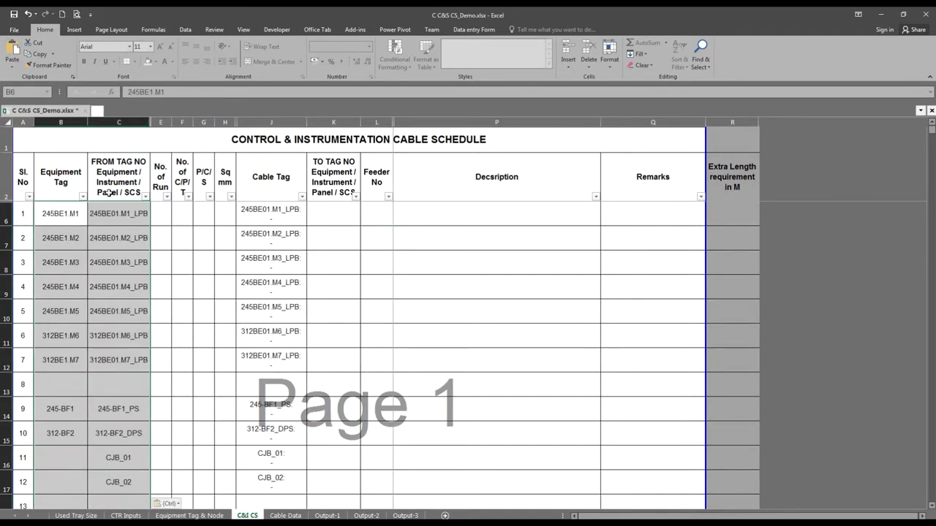
- Fill the No. of Run, core count, P/C/S and Sq mm columns of the cable schedule with the source cable data from E6
key("alt+Tab")
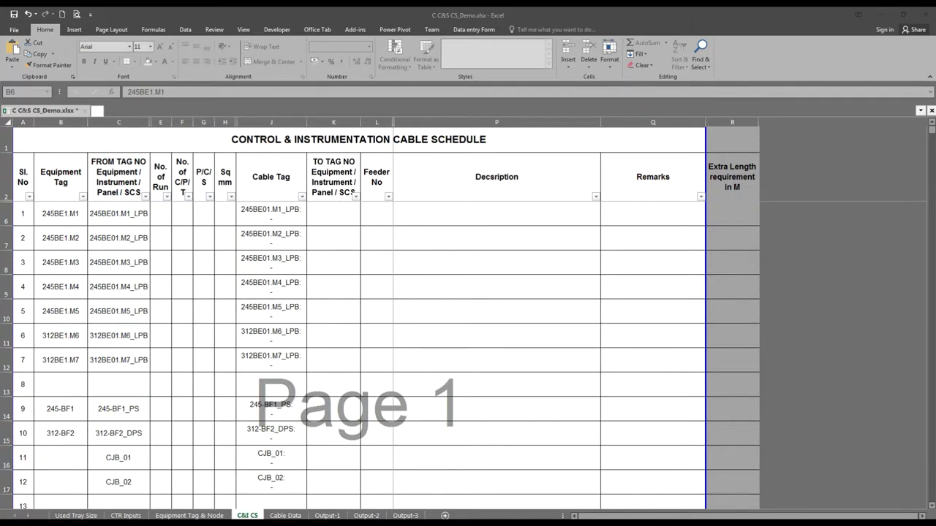
key("alt+Tab")
left_click(162, 216)
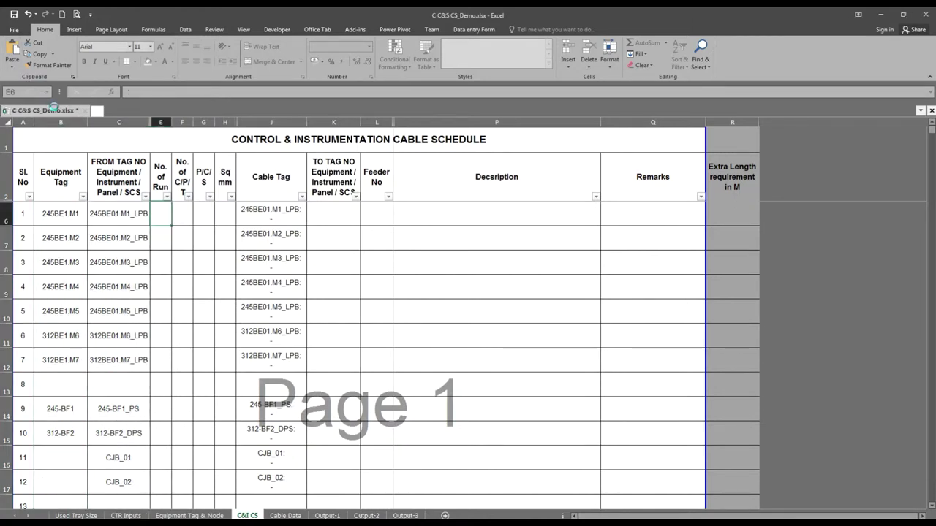
type("1\t4C\tC\t1.5 1\t4C\tC\t1.5 1\t4C\tC\t1.5 1\t4C\tC\t1.5 1\t4C\tC\t1.5 1\t4C\tC\t1.5 1\t4C\tC\t1.5 \t\t\t 1\t2C\tC\t1.5 1\t2C\tC\t1.5 1\t14C\tC\t1.5 1\t27C\tC\t1.5")
- Paste the copied to-tag numbers and feeder numbers into the cable schedule, starting at cell K6
left_click(342, 218)
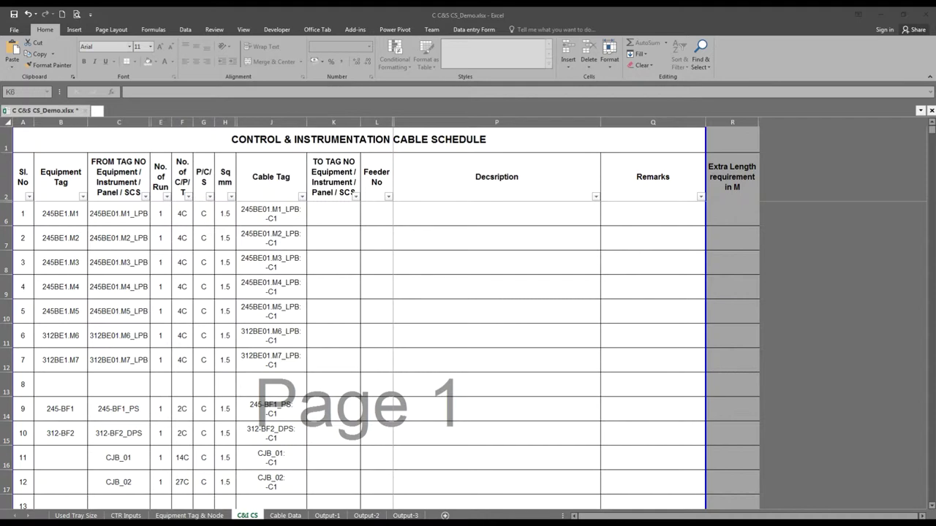
left_click(331, 215)
left_click(13, 67)
left_click(37, 88)
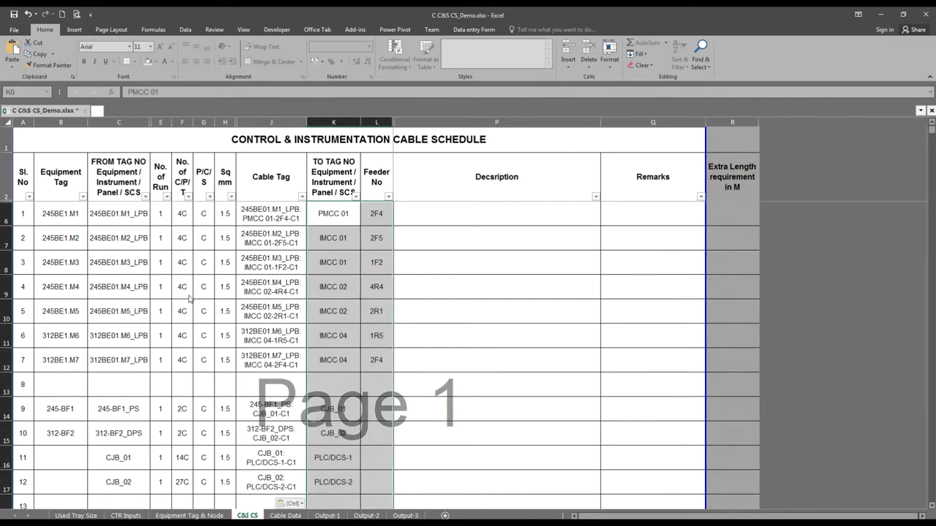
- Paste the copied cable descriptions as text into the description column of the cable schedule, starting at cell P6
key("Right")
key("Right")
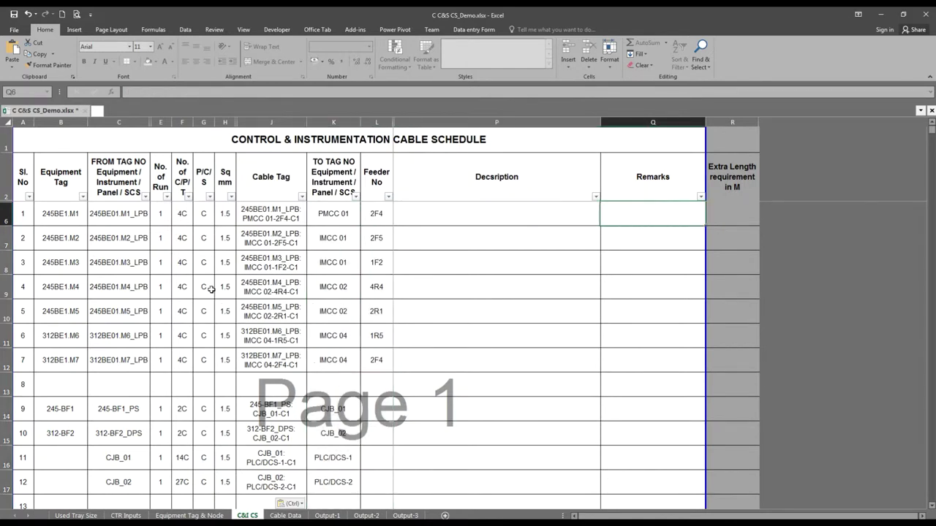
key("Right")
key("Right")
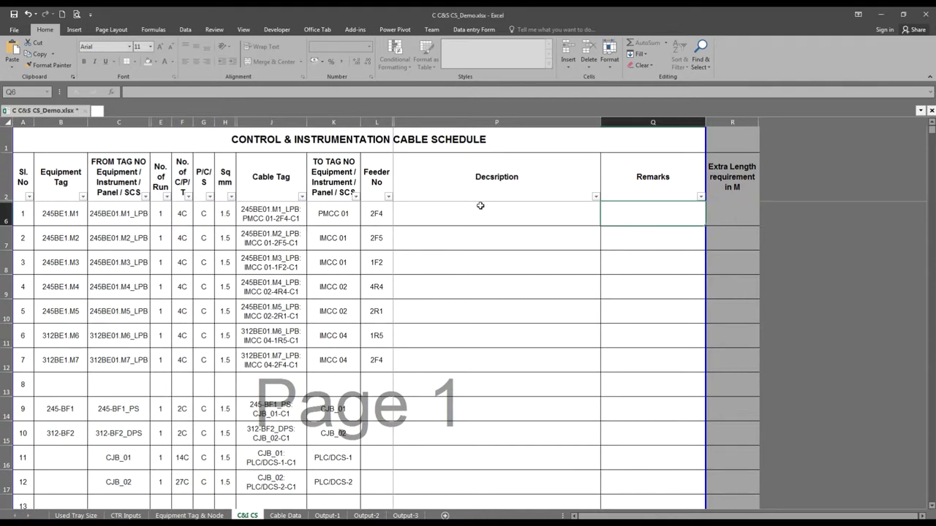
left_click(479, 205)
left_click(13, 64)
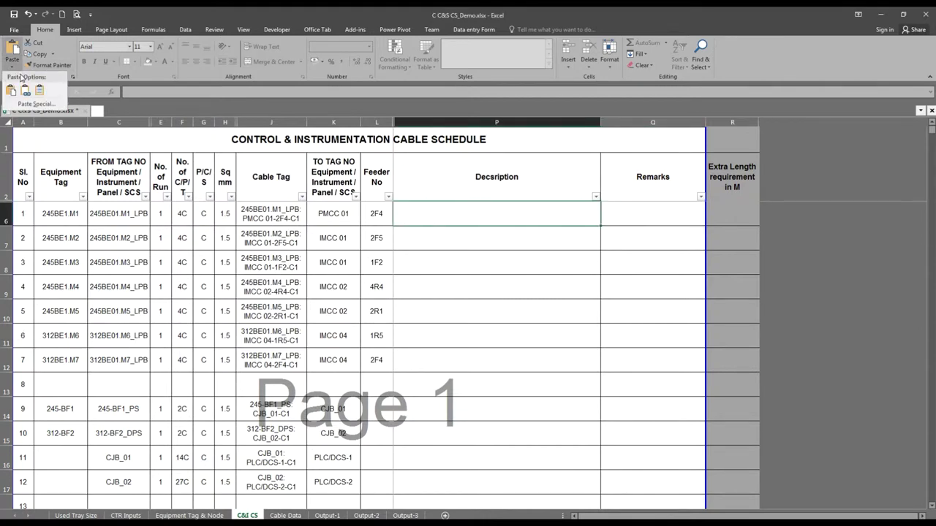
left_click(39, 90)
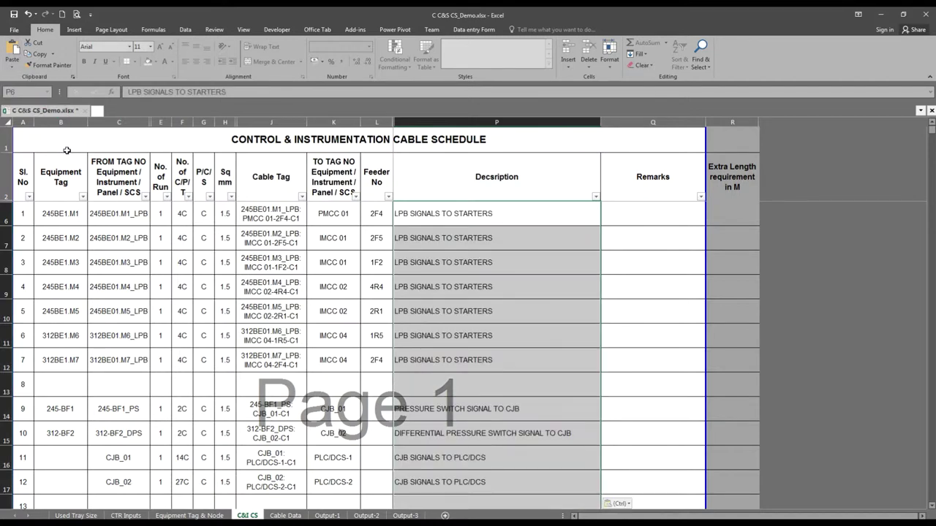
- Open the Cable Data sheet to view the cable sizes and outer diameters
key("Right")
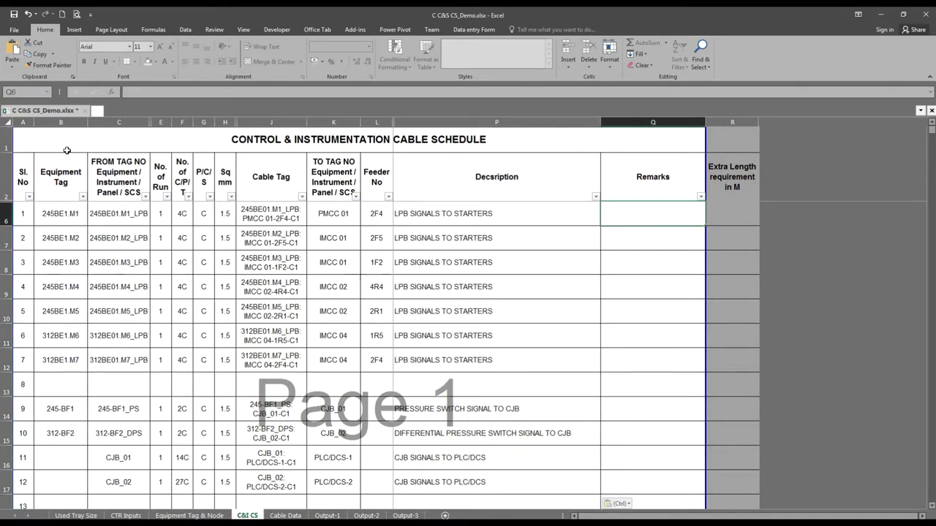
key("Left")
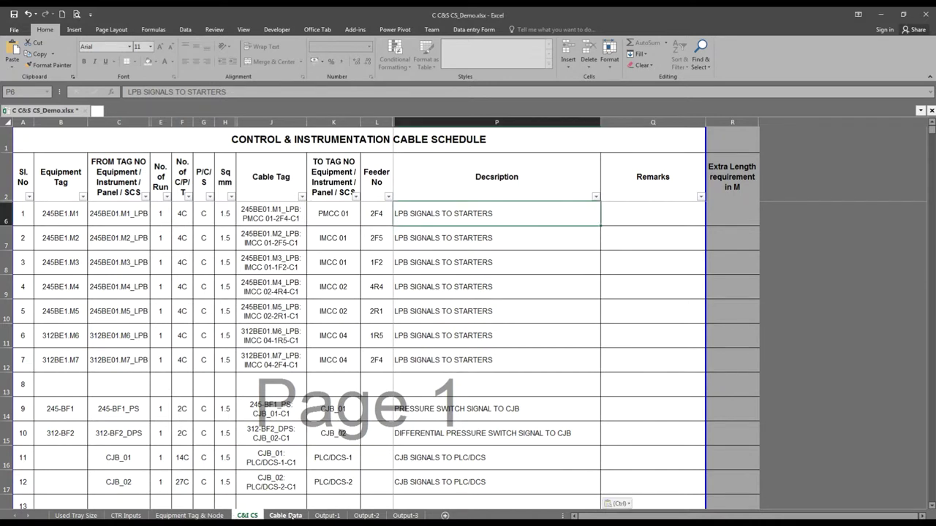
left_click(286, 515)
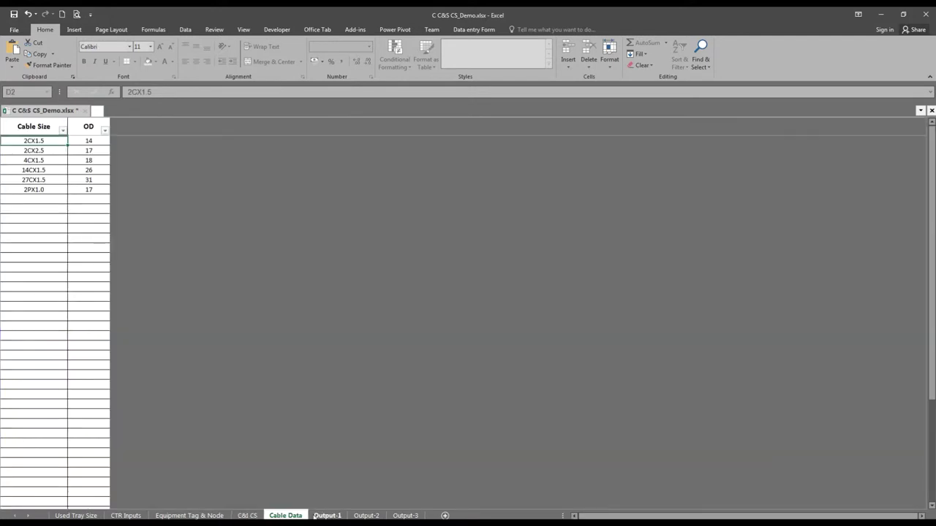
- Look over the empty rows for additional cable sizes and outer diameters in the Cable Data sheet
left_click(33, 202)
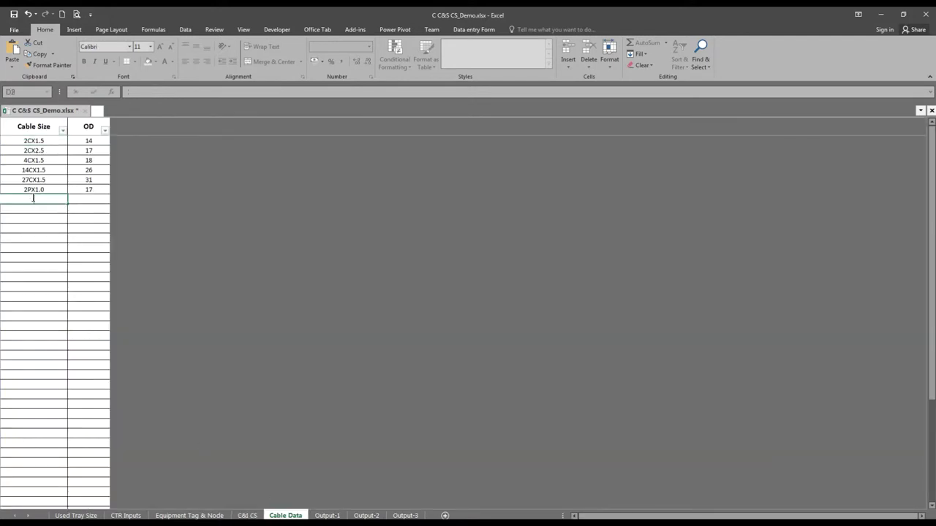
left_click(95, 195)
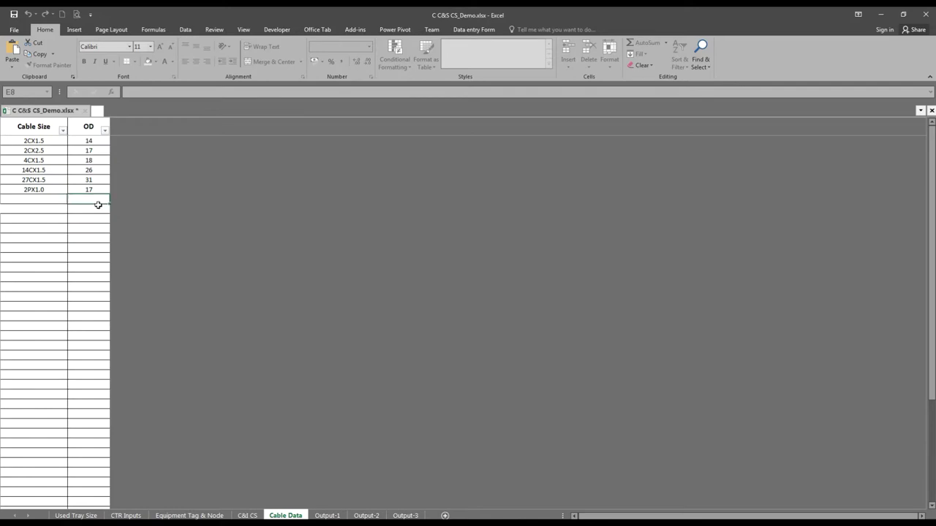
key("Down")
- Review the cable schedule in Output-1, the selected tray sizes in Output-2 and the UPS/non-UPS cable ODs in Output-3
left_click(327, 515)
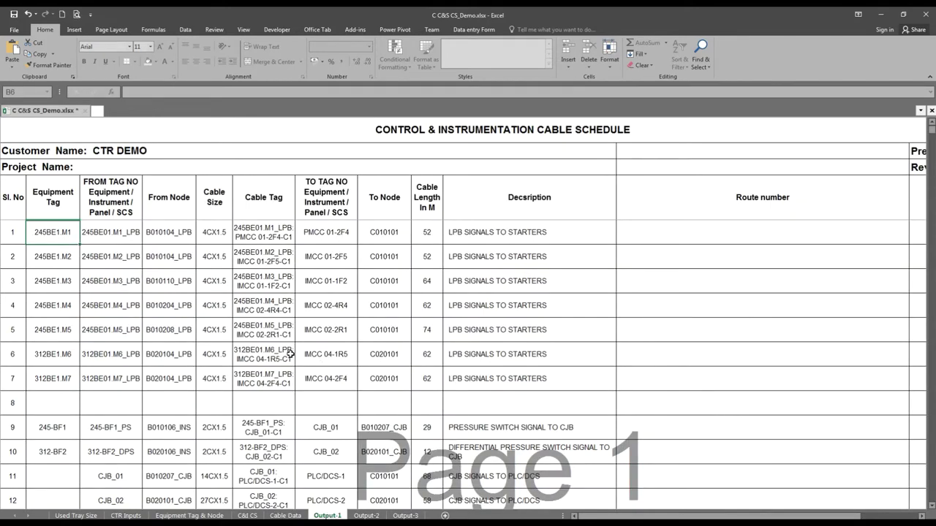
scroll(290, 354, "down", 1, "ctrl")
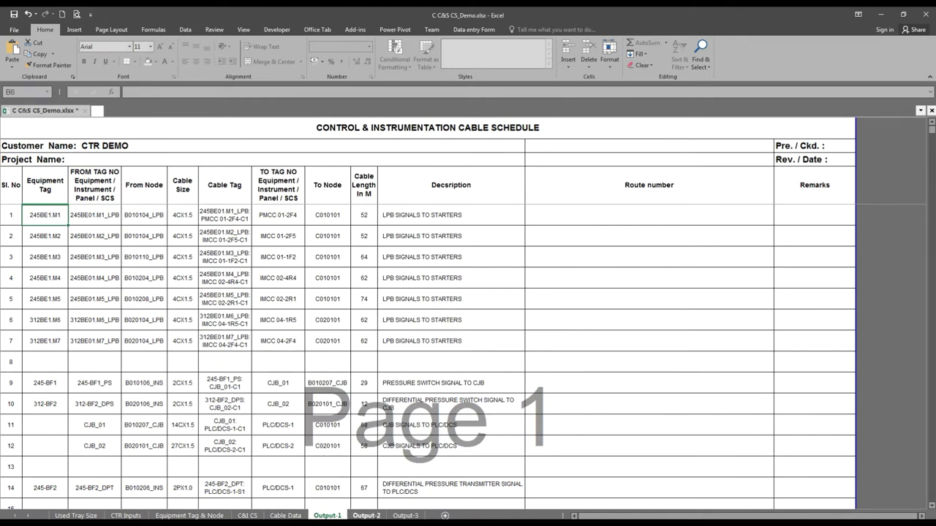
left_click(636, 223)
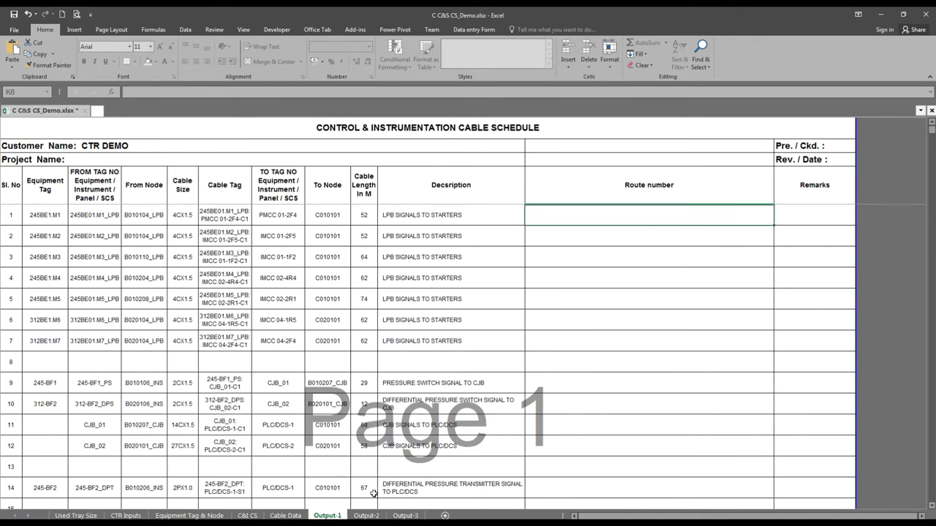
left_click(368, 516)
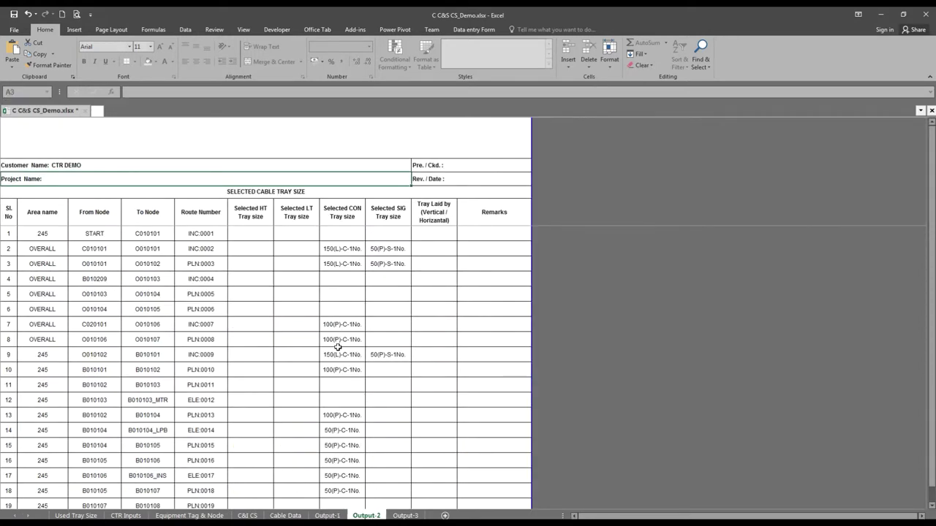
left_click(405, 516)
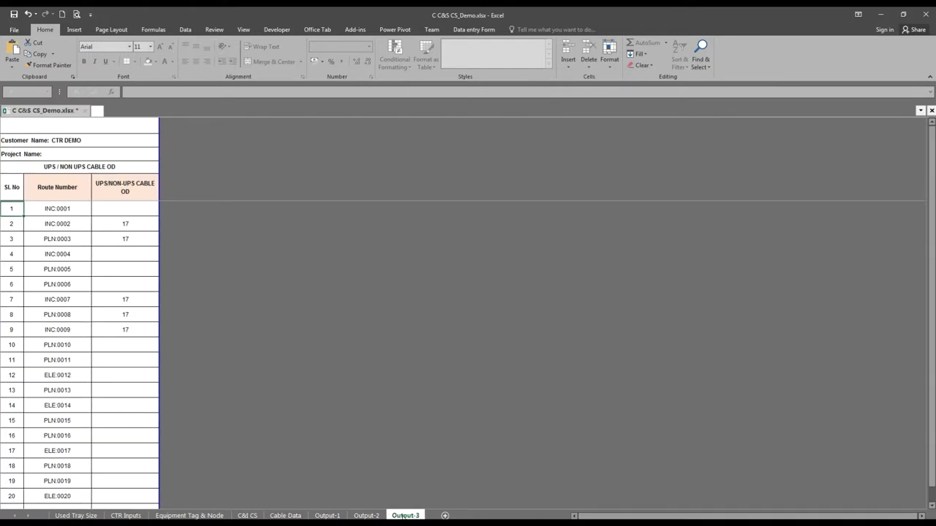
- Enter an extra length requirement of 8 m for the first cable in C&I CS and check its length in Output-1
left_click(328, 516)
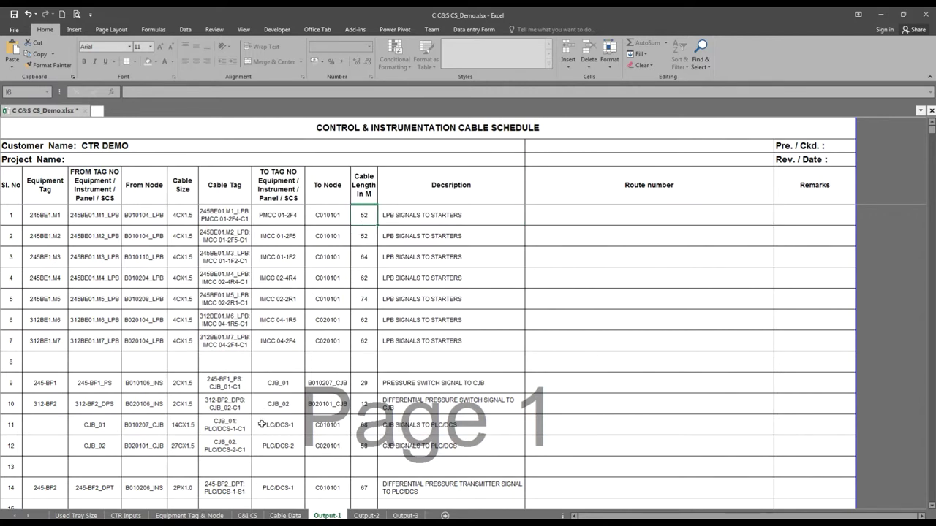
left_click(247, 516)
left_click(728, 207)
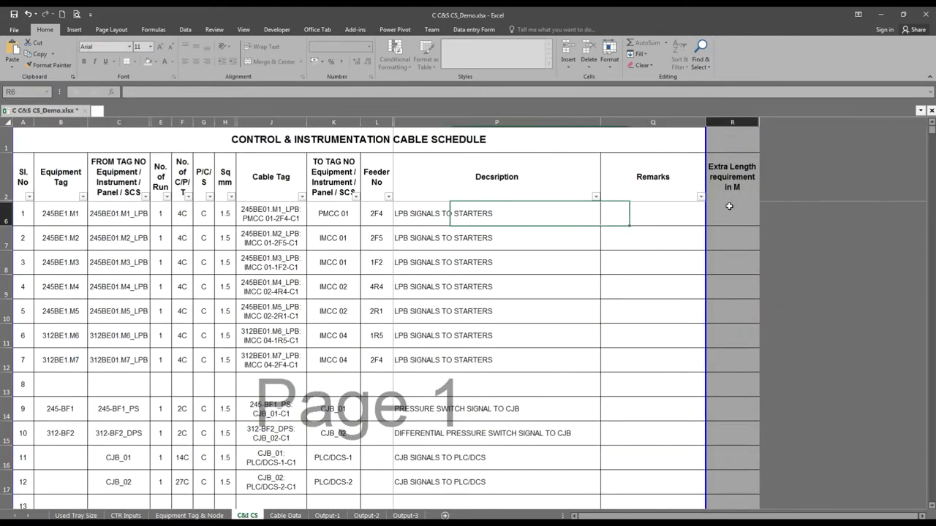
type("8")
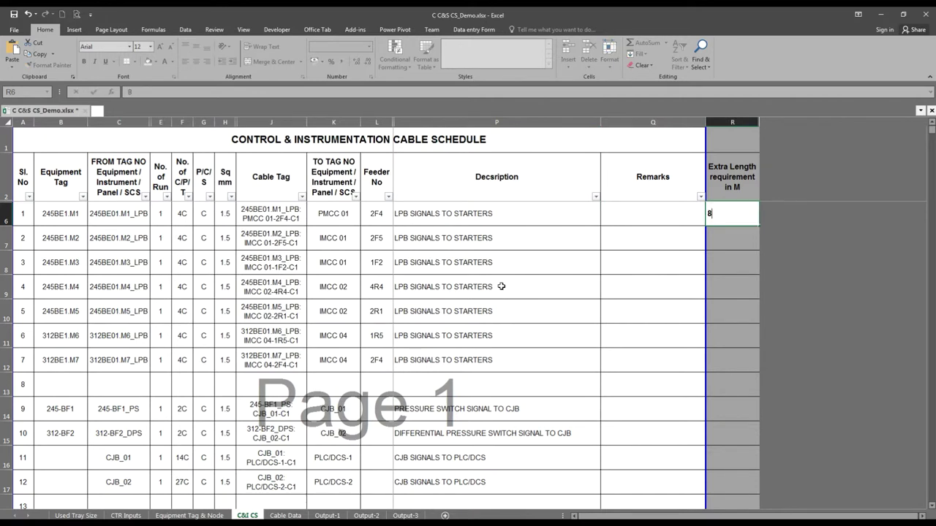
key("Return")
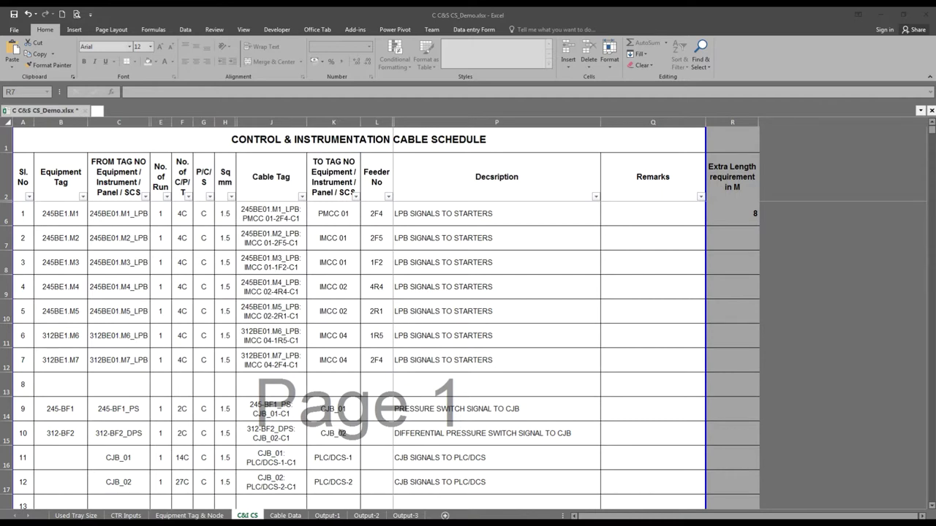
key("alt+Tab")
left_click(327, 515)
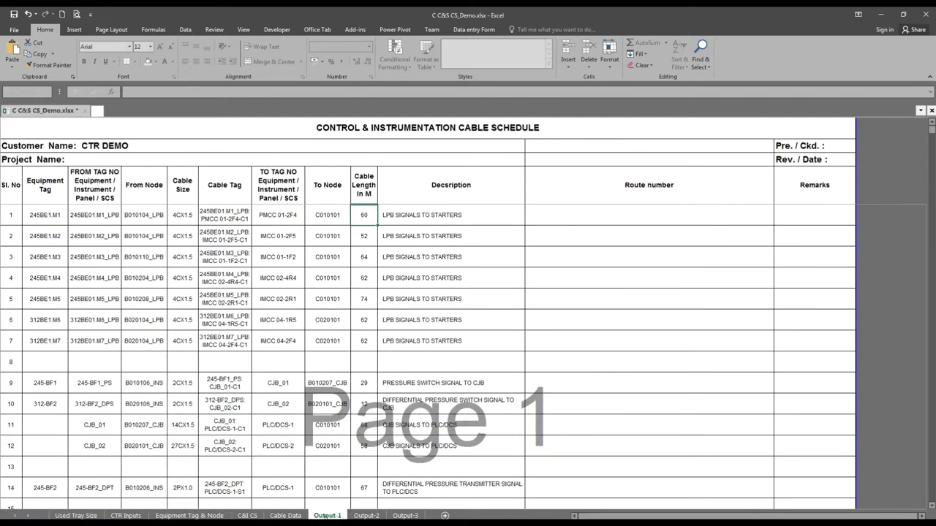
- Clear the first cable's extra length requirement in C&I CS and recheck its cable length in Output-1
left_click(247, 516)
left_click(717, 214)
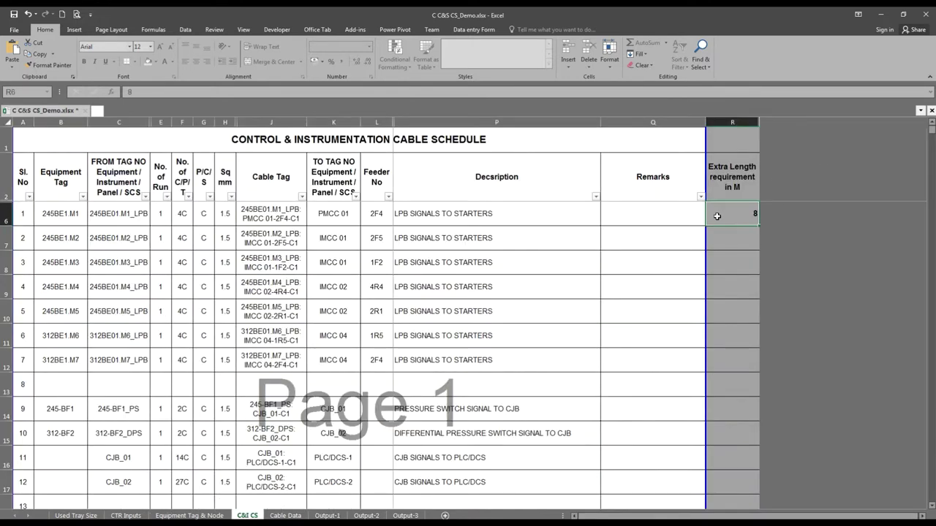
key("Delete")
left_click(662, 233)
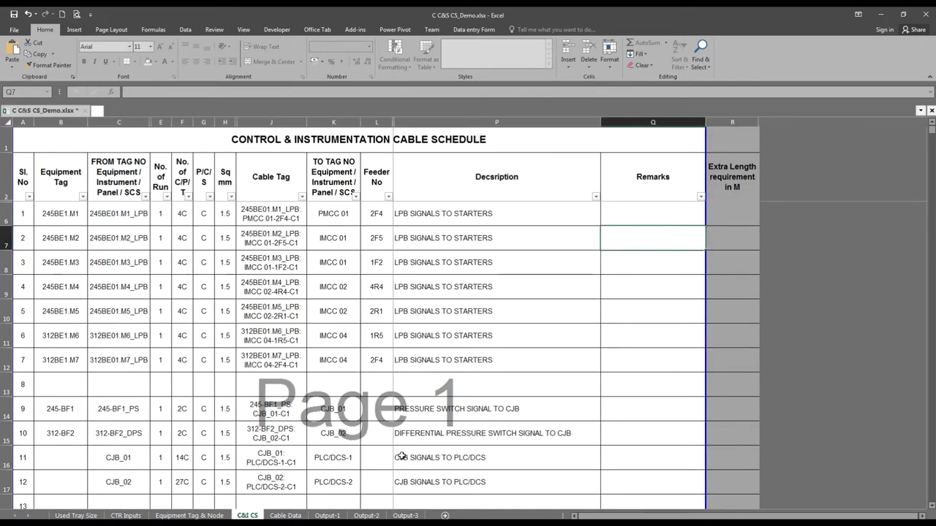
left_click(327, 515)
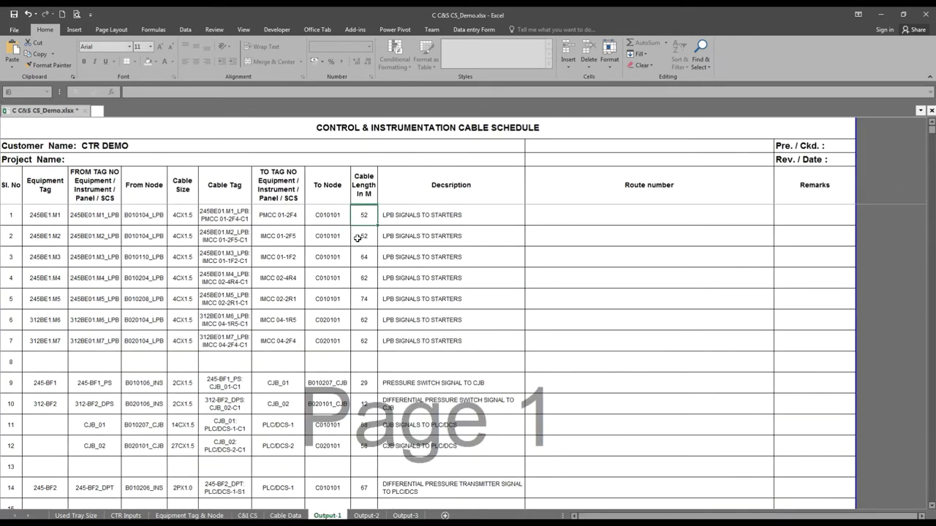
left_click(424, 212)
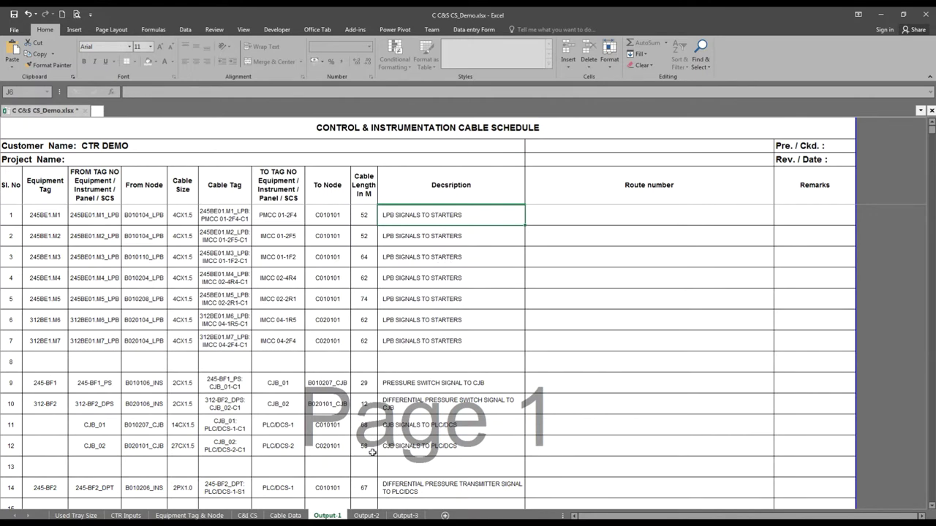
- Check the cable ODs in Output-3 and answer the UPS/NON UPS cable question in Used Tray Size with "N/ LAID IN LT TRAY"
left_click(405, 516)
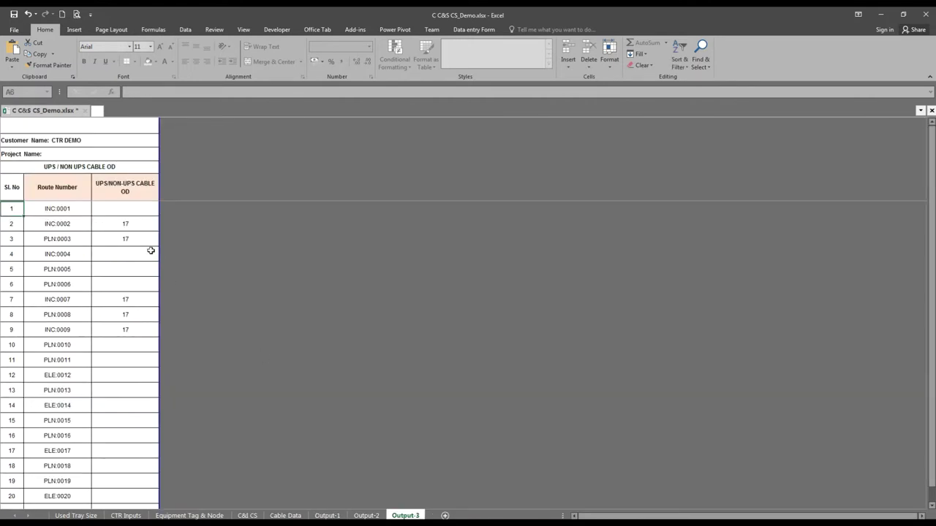
left_click(117, 225)
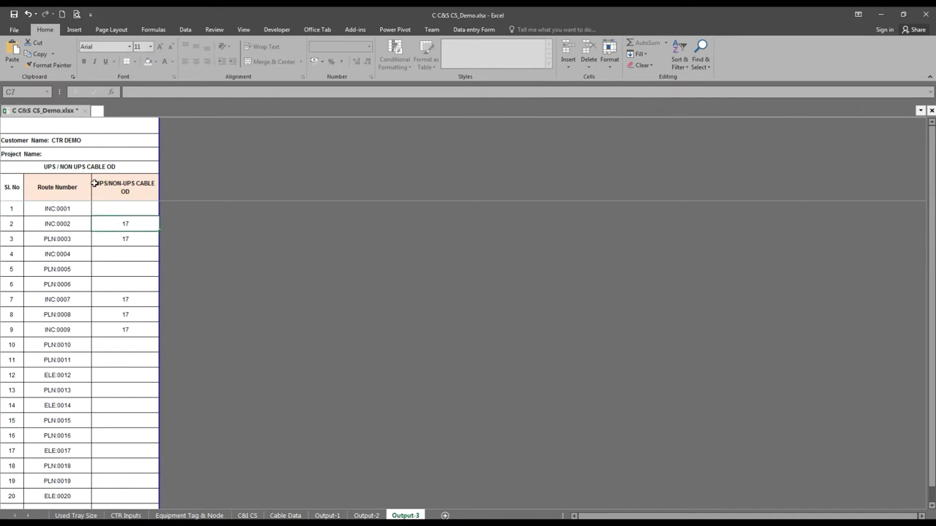
left_click(76, 515)
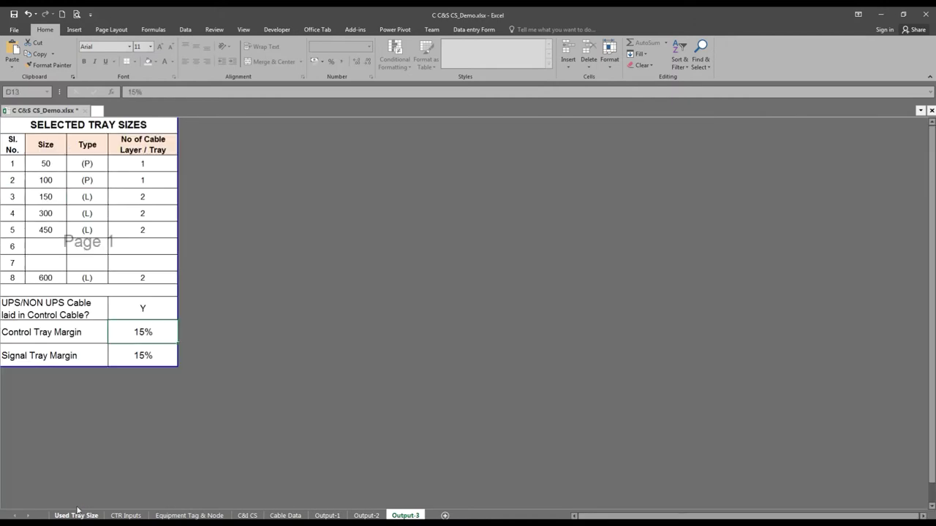
left_click(145, 311)
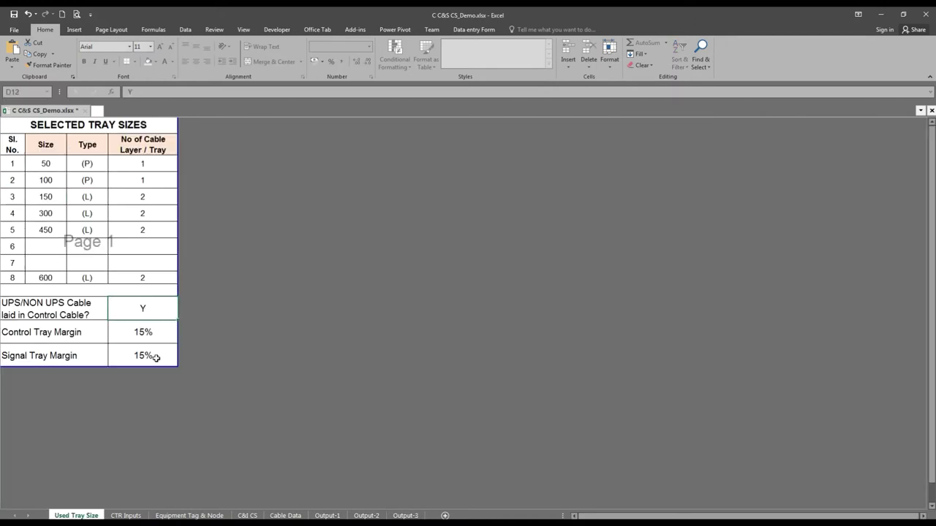
type("N/ LA")
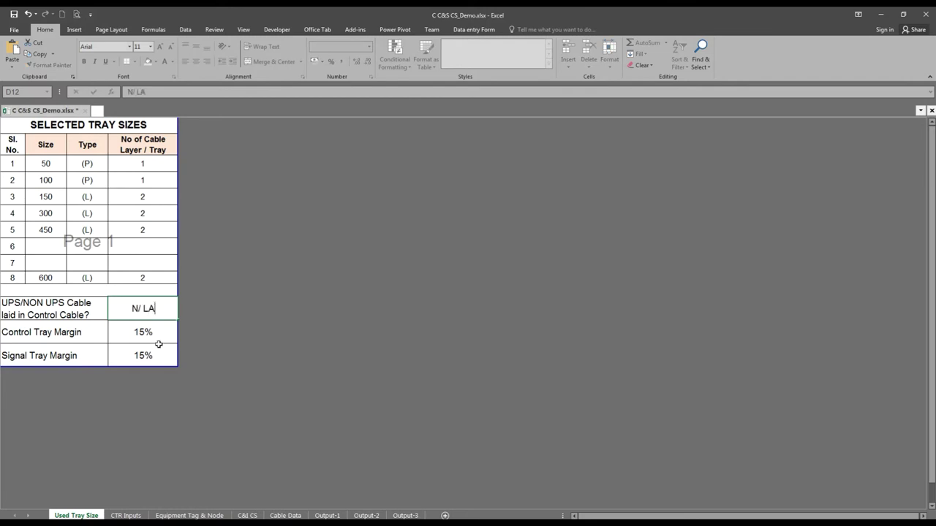
type("ID IN LT TRAY")
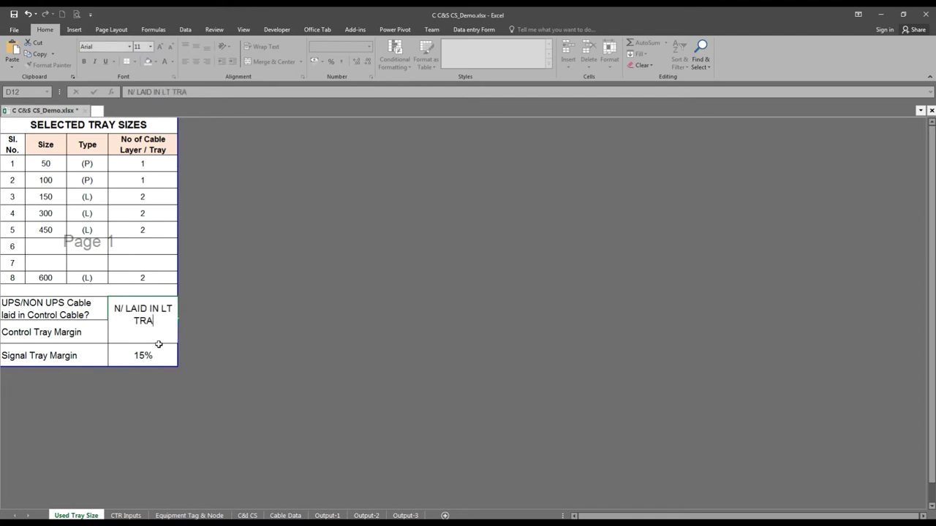
key("Return")
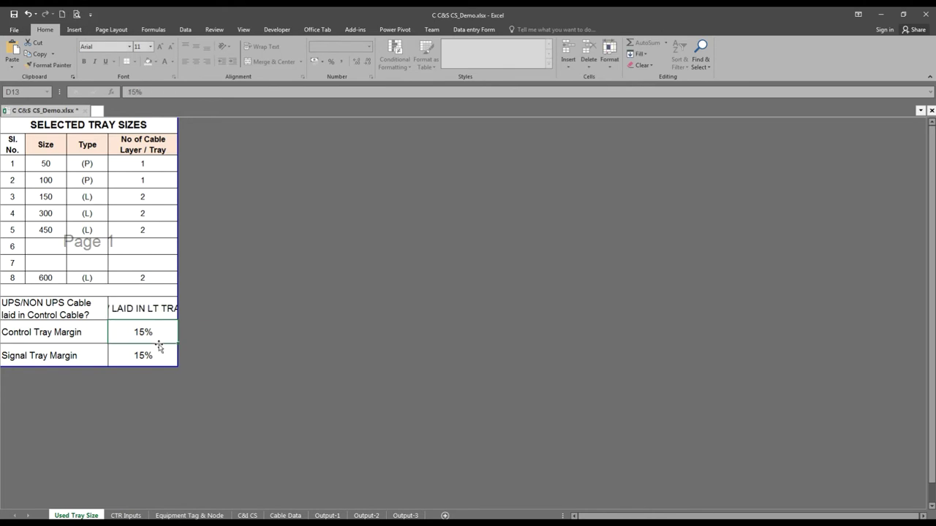
left_click(164, 320)
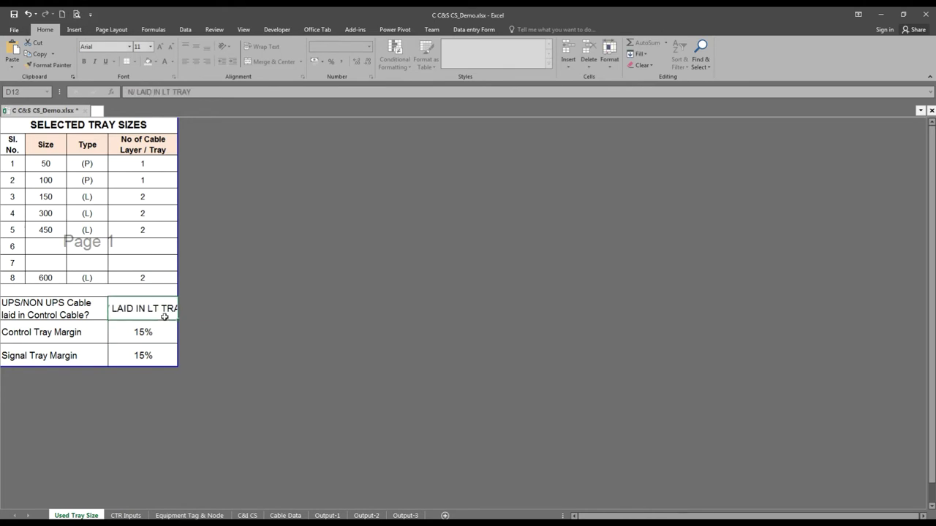
- Examine the UPS/non-UPS cable OD column for the listed routes in Output-3
left_click(401, 516)
left_click_drag(126, 210, 115, 420)
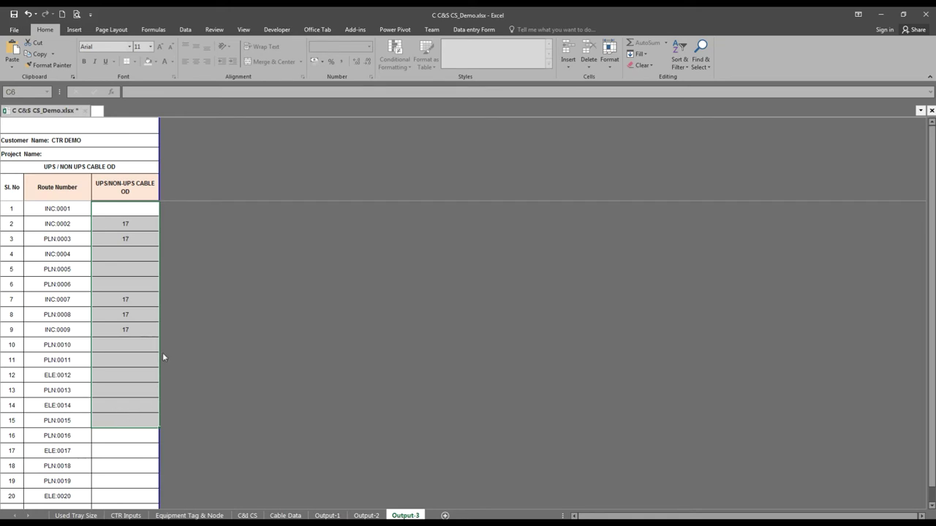
left_click(151, 211)
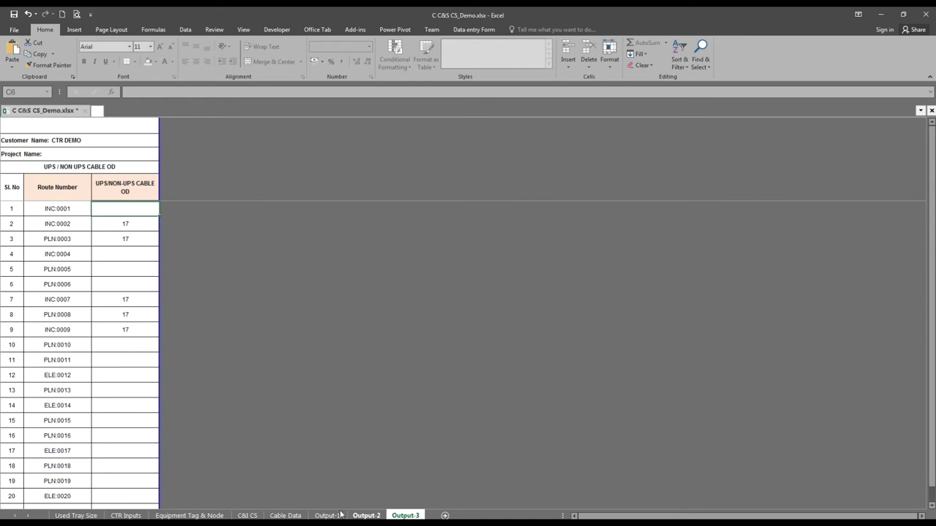
- Set "UPS/NON UPS Cable laid in Control Cable?" to N in the Used Tray Size sheet
left_click(80, 514)
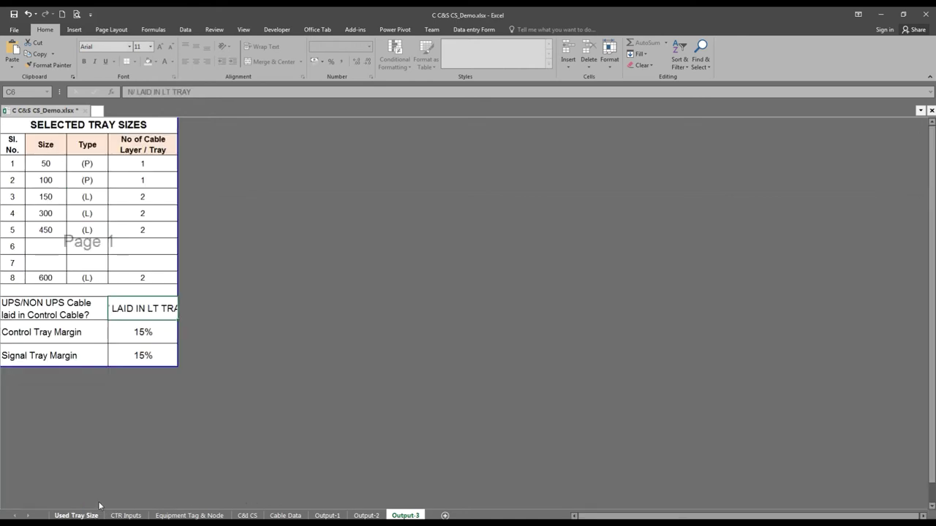
type("N")
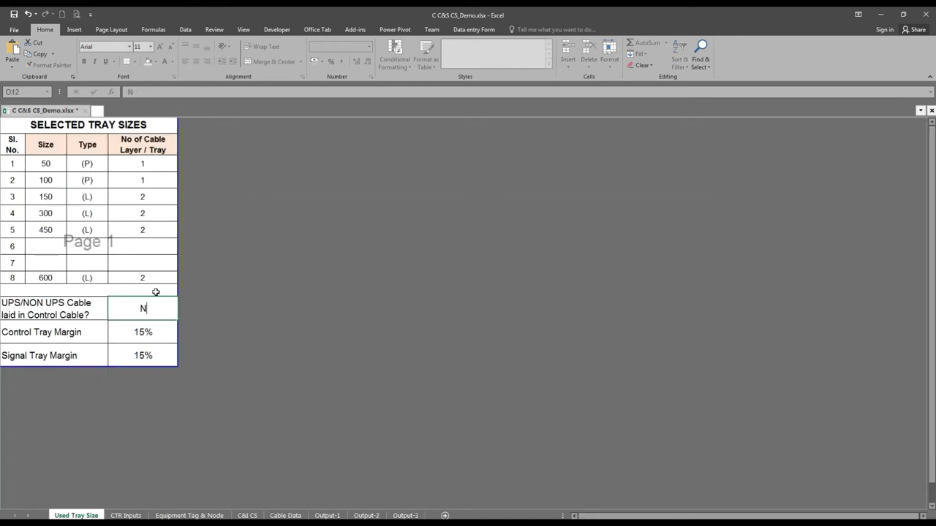
key("Return")
- Review the selected control and signal tray sizes for all routes in Output-2, and open the UPS/non-UPS cable ODs in Output-3
left_click(326, 515)
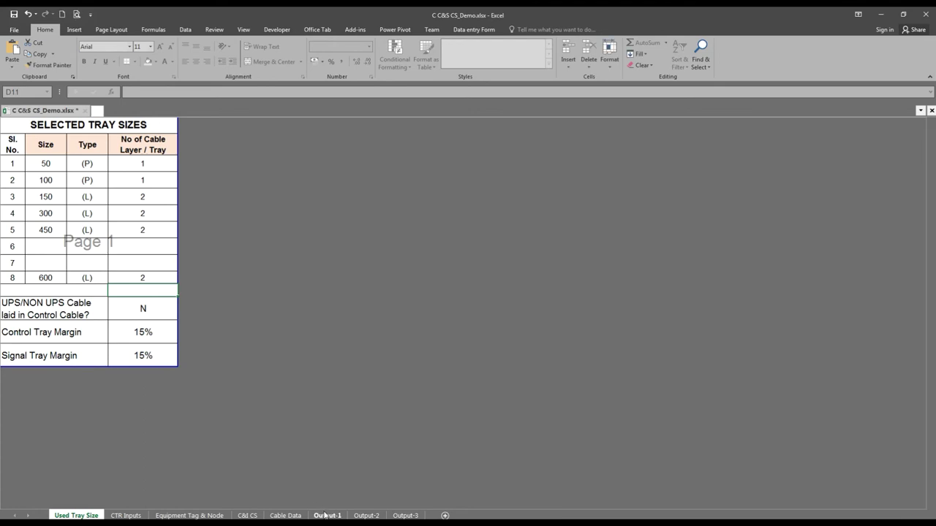
left_click(358, 516)
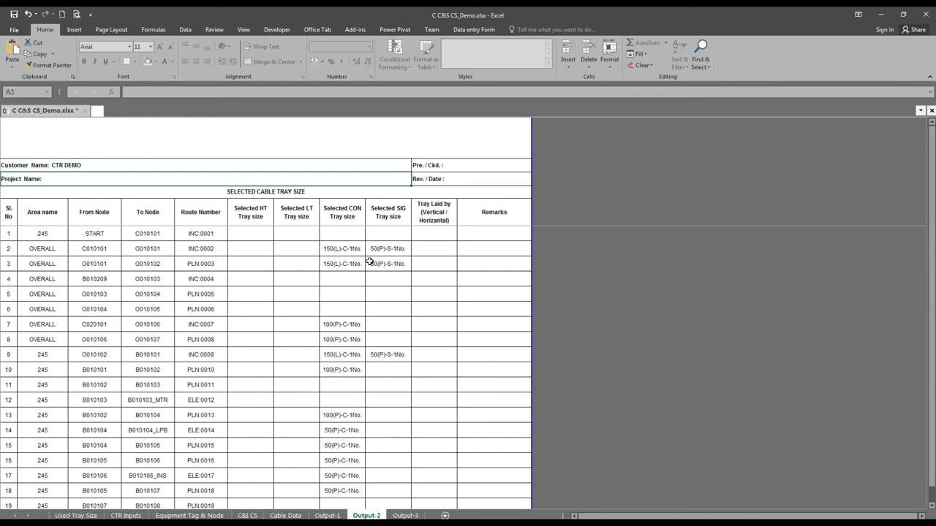
scroll(369, 261, "down", 7)
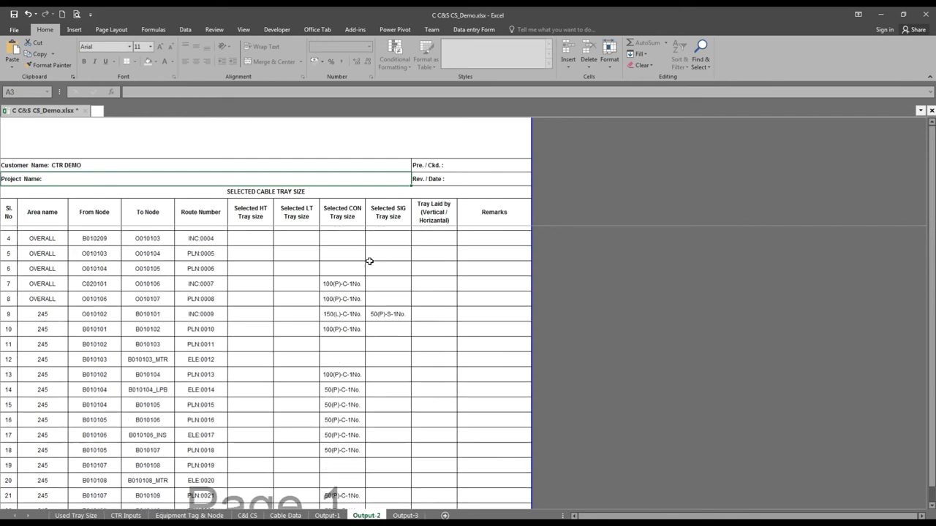
scroll(369, 260, "down", 6)
left_click(212, 310)
left_click(340, 310)
left_click(386, 316)
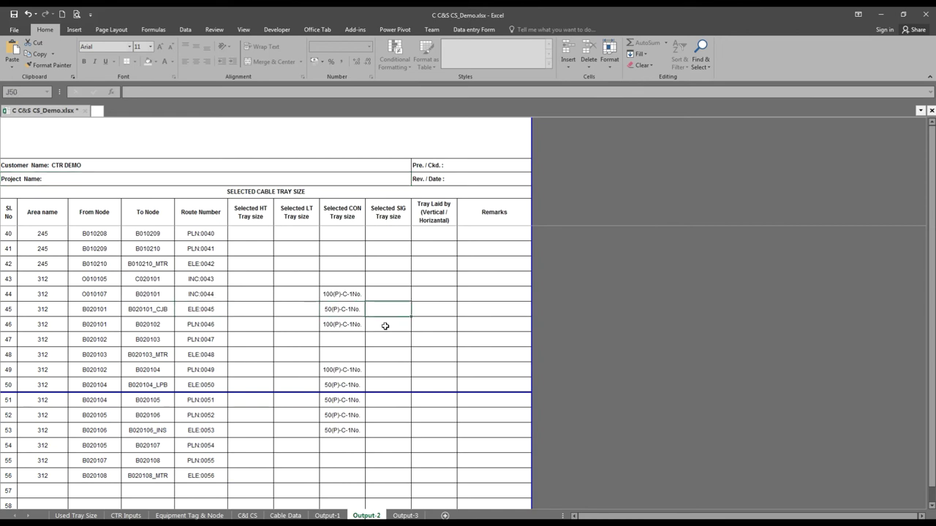
scroll(387, 322, "up", 5)
left_click(345, 325)
left_click(387, 324)
left_click(385, 356)
left_click(350, 356)
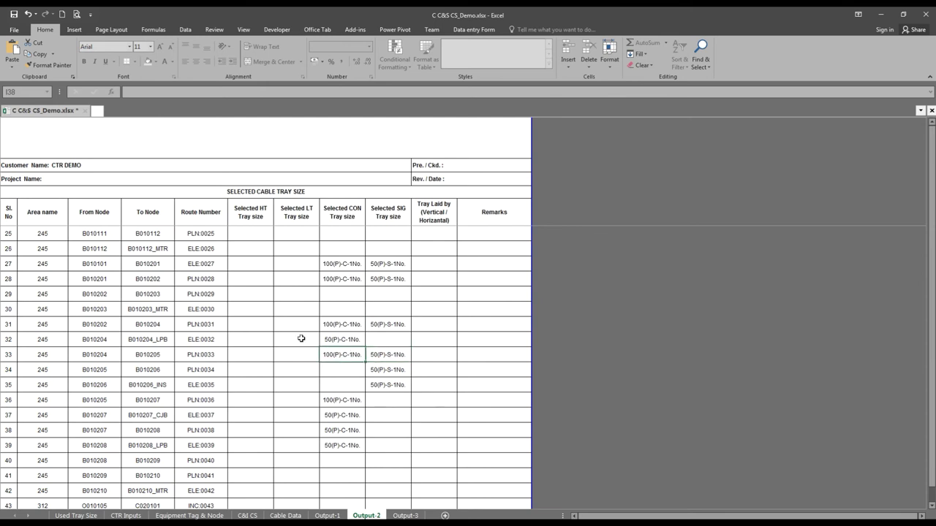
scroll(301, 337, "up", 8)
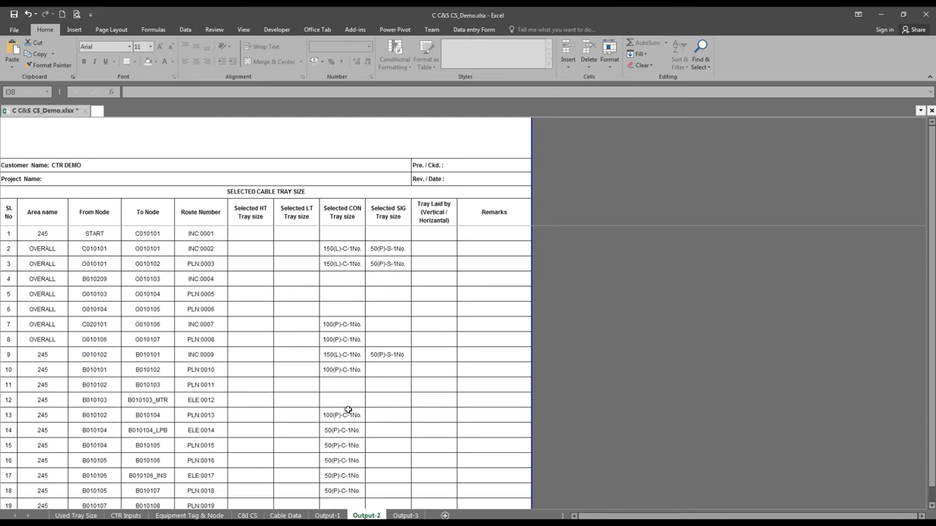
left_click(399, 515)
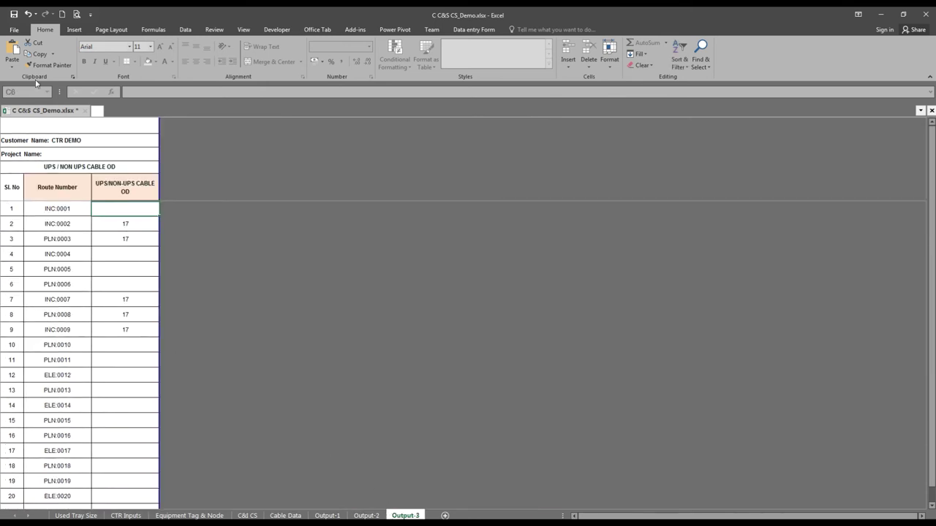